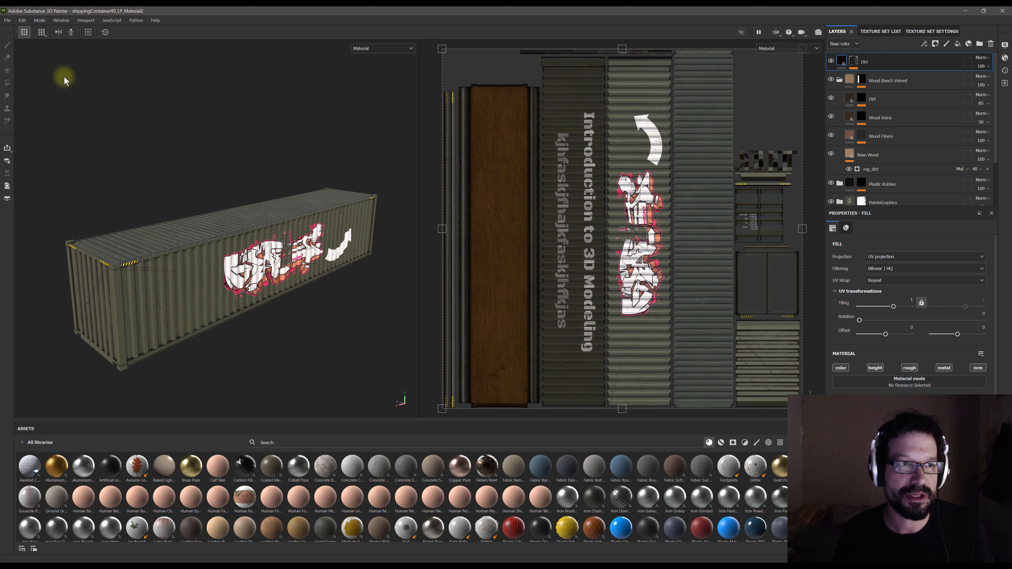
Switch from painting to Iray rendering mode to preview a close render of the shipping container.
{"action": "left_click", "coordinate": [39, 21]}
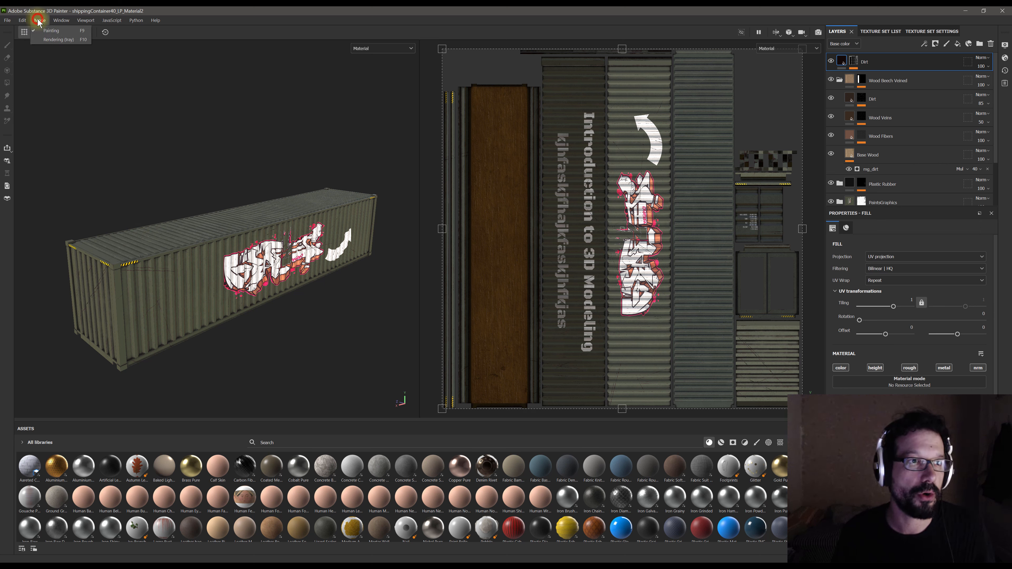
{"action": "left_click", "coordinate": [50, 41]}
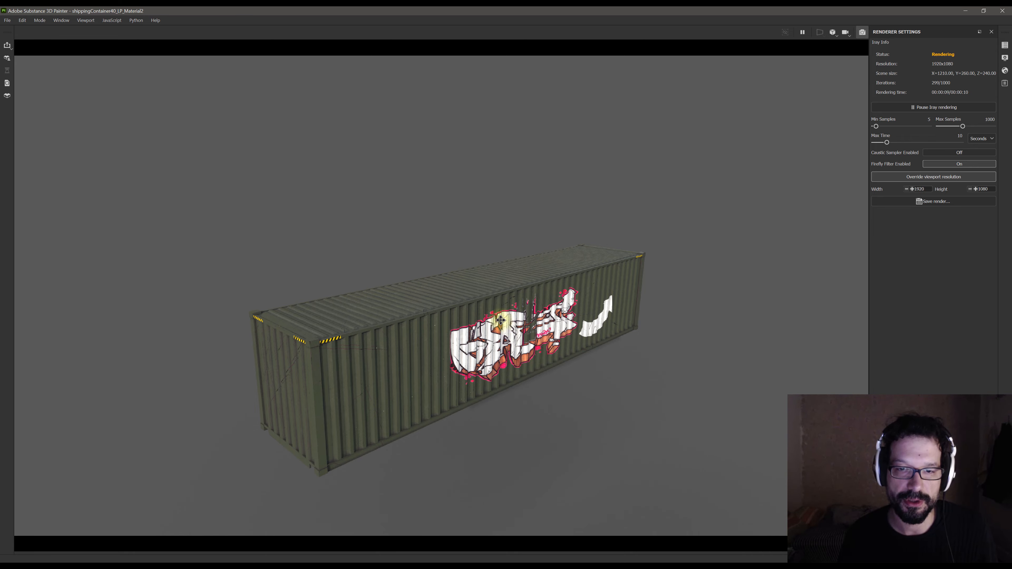
{"action": "scroll", "coordinate": [501, 320], "scroll_direction": "up", "scroll_amount": 5}
{"action": "left_click_drag", "start_coordinate": [474, 312], "coordinate": [759, 156], "text": "alt"}
Disable the dome's Clear color in the environment settings so the environment map serves as the render background.
{"action": "left_click", "coordinate": [1009, 71]}
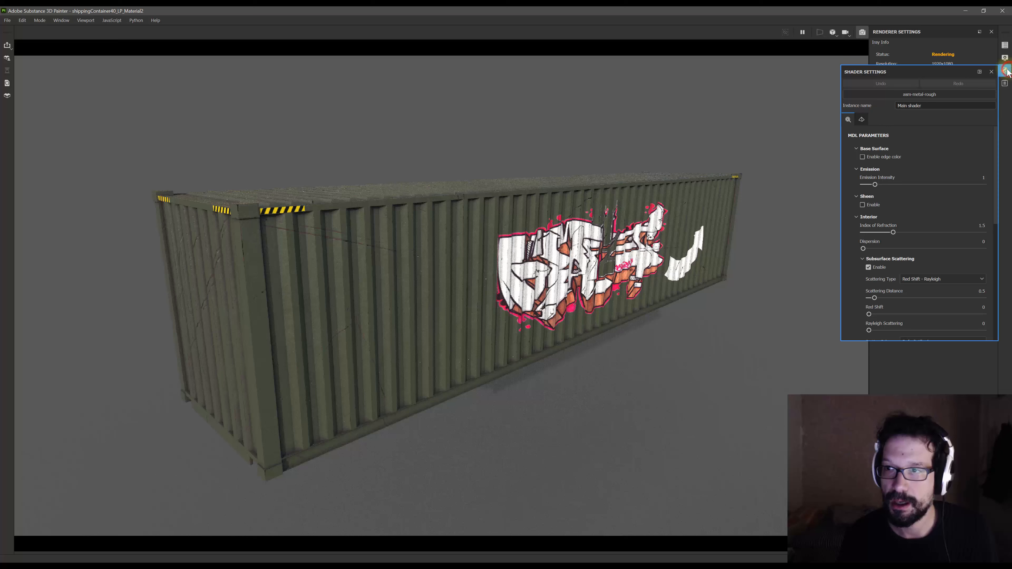
{"action": "left_click", "coordinate": [1005, 57]}
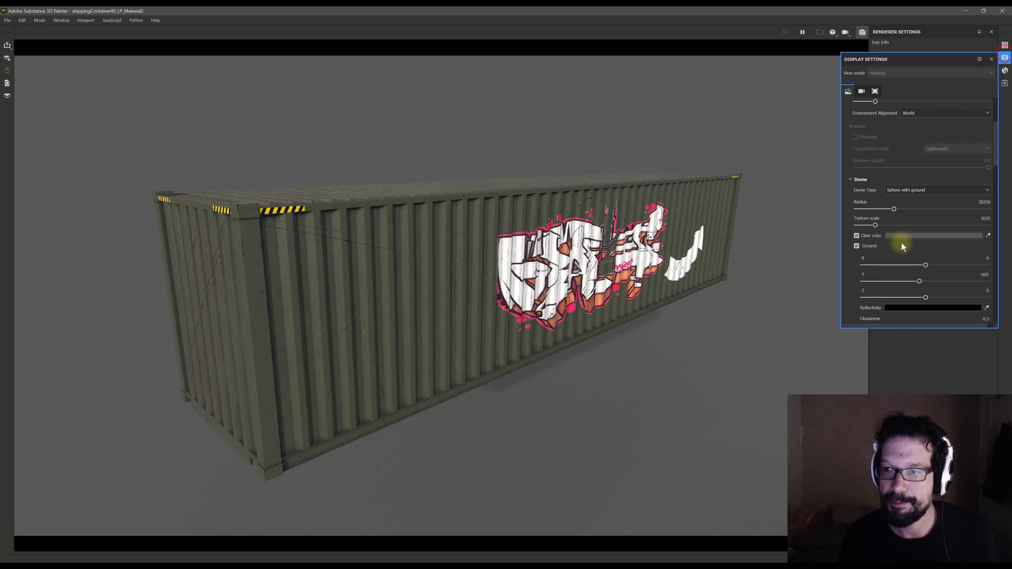
{"action": "scroll", "coordinate": [892, 247], "scroll_direction": "down", "scroll_amount": 10}
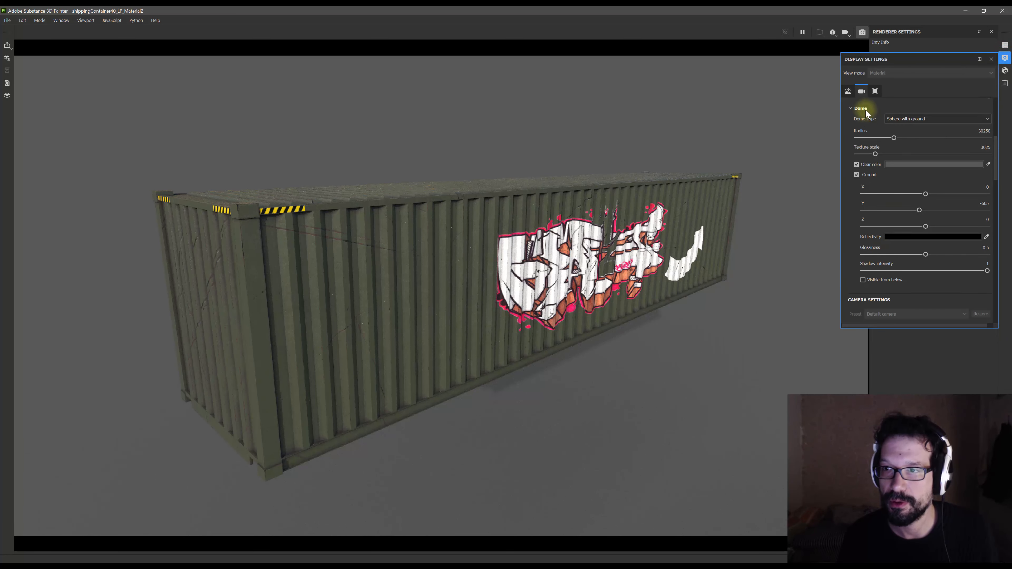
{"action": "left_click", "coordinate": [848, 91]}
{"action": "scroll", "coordinate": [892, 219], "scroll_direction": "up", "scroll_amount": 3}
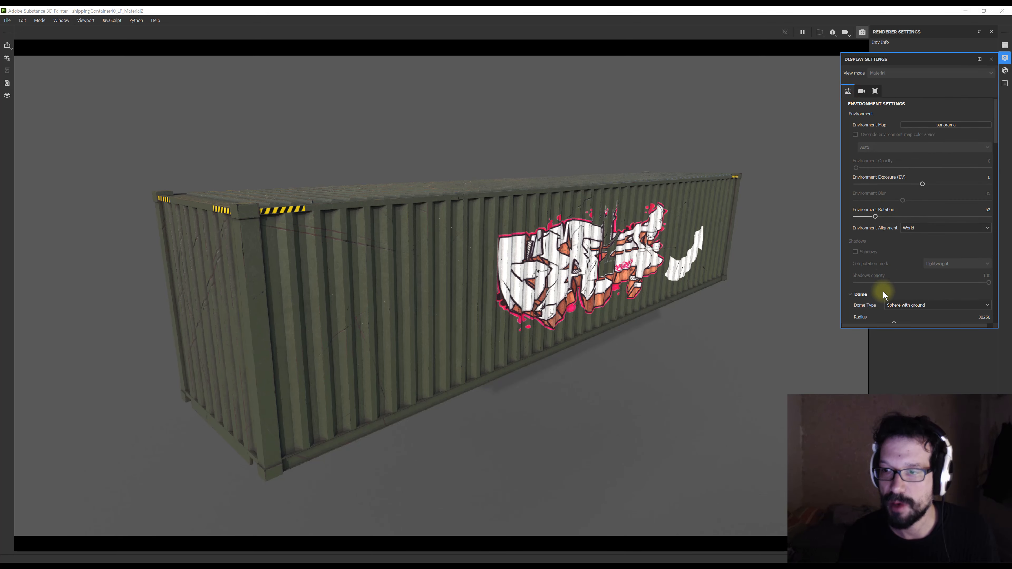
{"action": "left_click", "coordinate": [856, 303]}
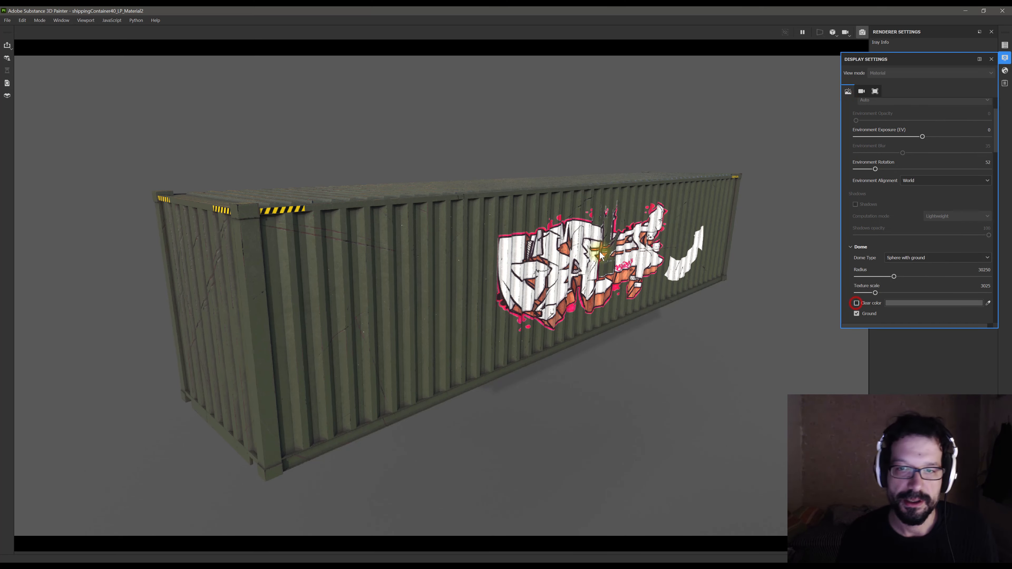
{"action": "left_click_drag", "start_coordinate": [567, 231], "coordinate": [530, 255], "text": "alt"}
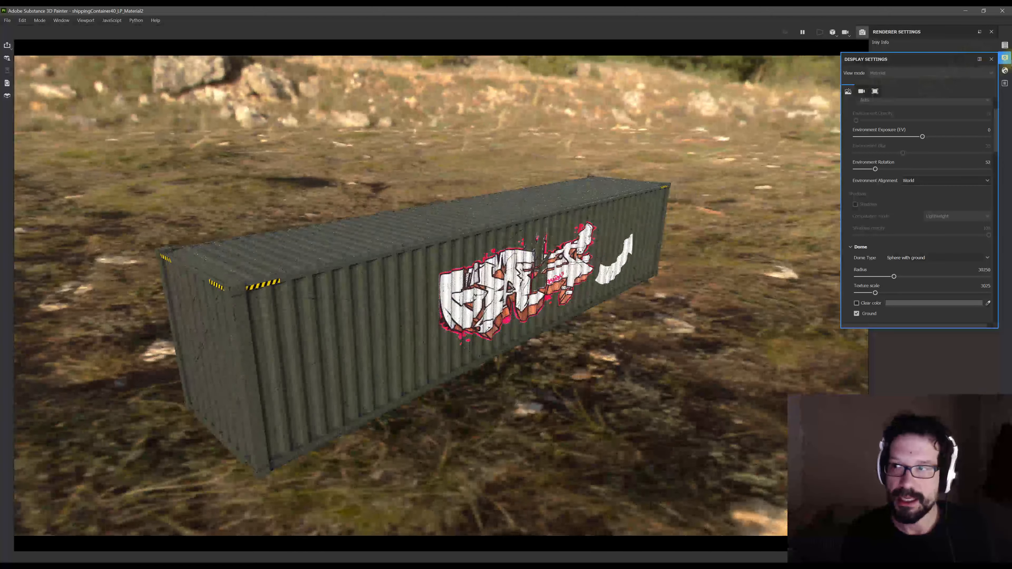
{"action": "left_click", "coordinate": [1004, 57]}
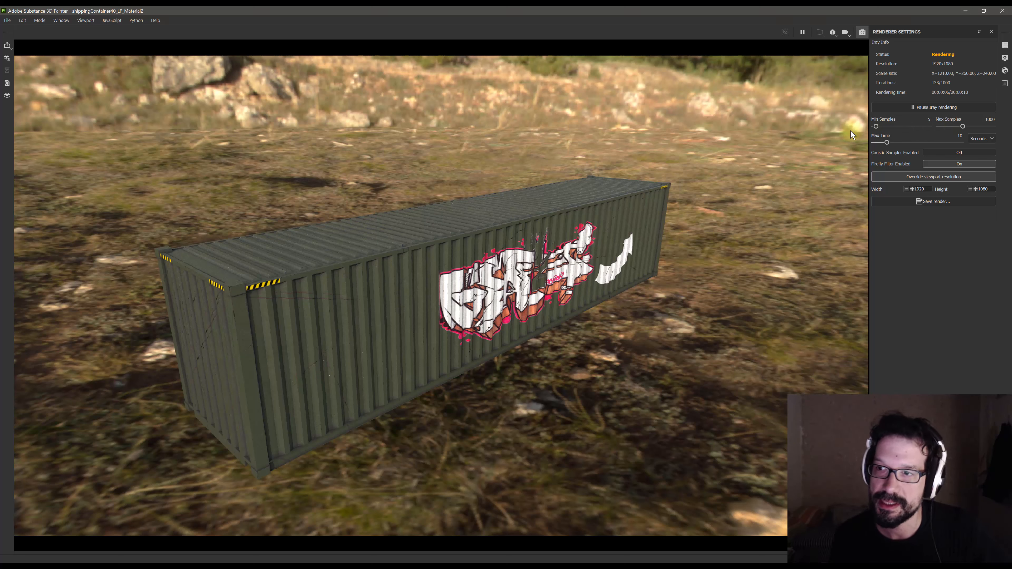
Turn off the viewport resolution override so the render fills the whole viewport.
{"action": "left_click", "coordinate": [914, 175]}
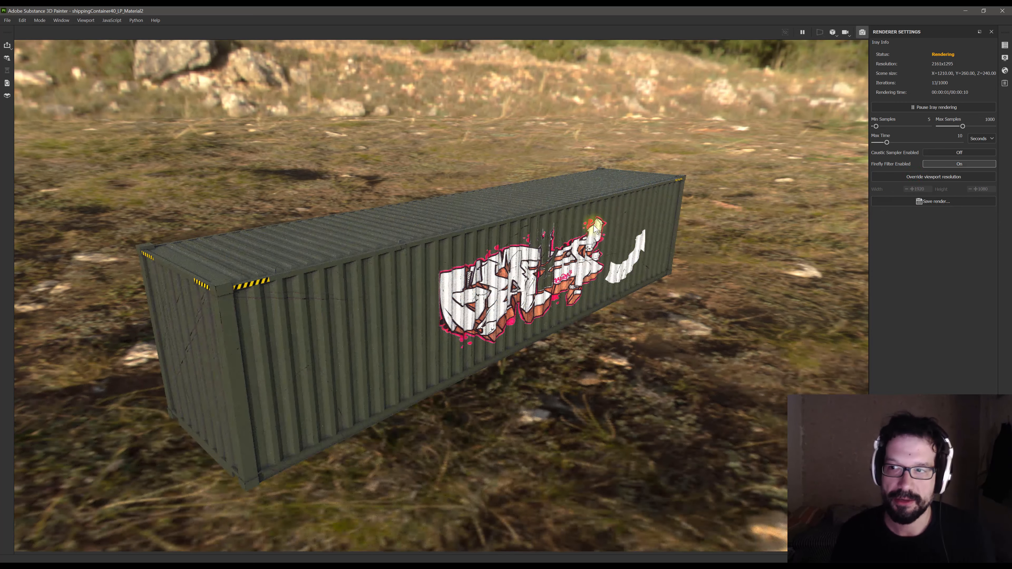
{"action": "left_click_drag", "start_coordinate": [456, 218], "coordinate": [509, 211], "text": "alt"}
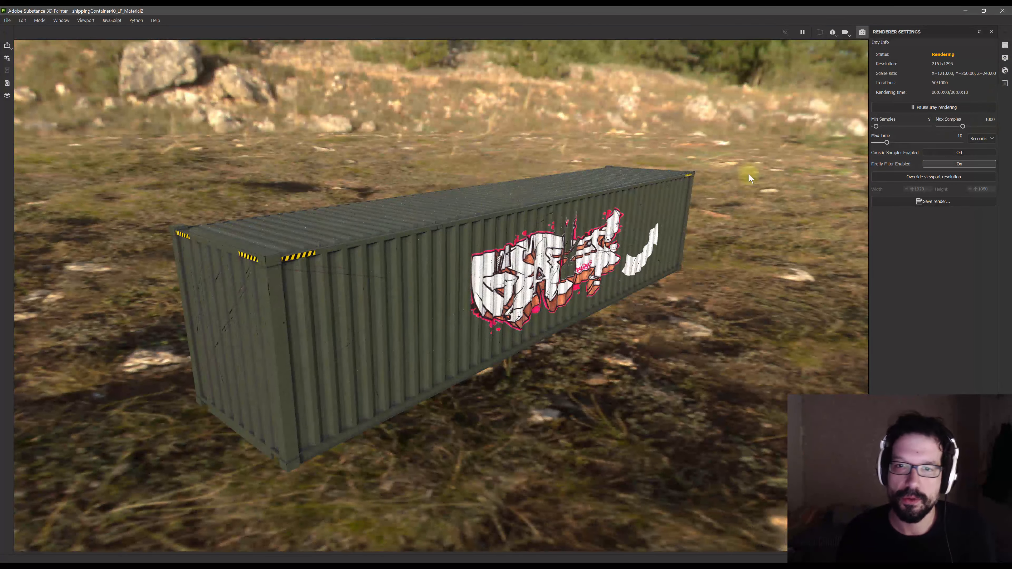
{"action": "left_click_drag", "start_coordinate": [541, 271], "coordinate": [594, 236], "text": "alt"}
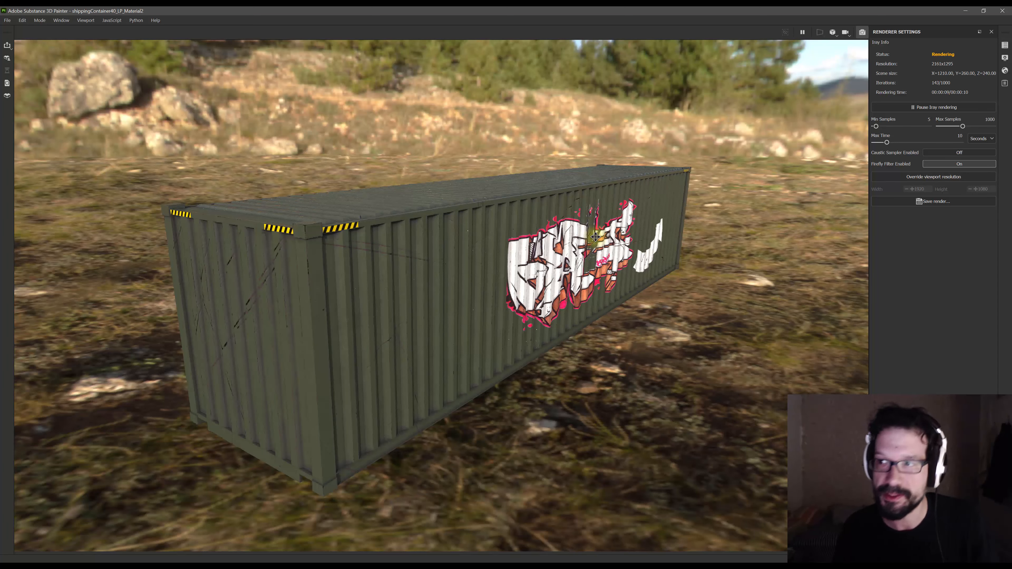
Try the Studio 80s Horror Flick A environment map on the container render.
{"action": "left_click", "coordinate": [1006, 58]}
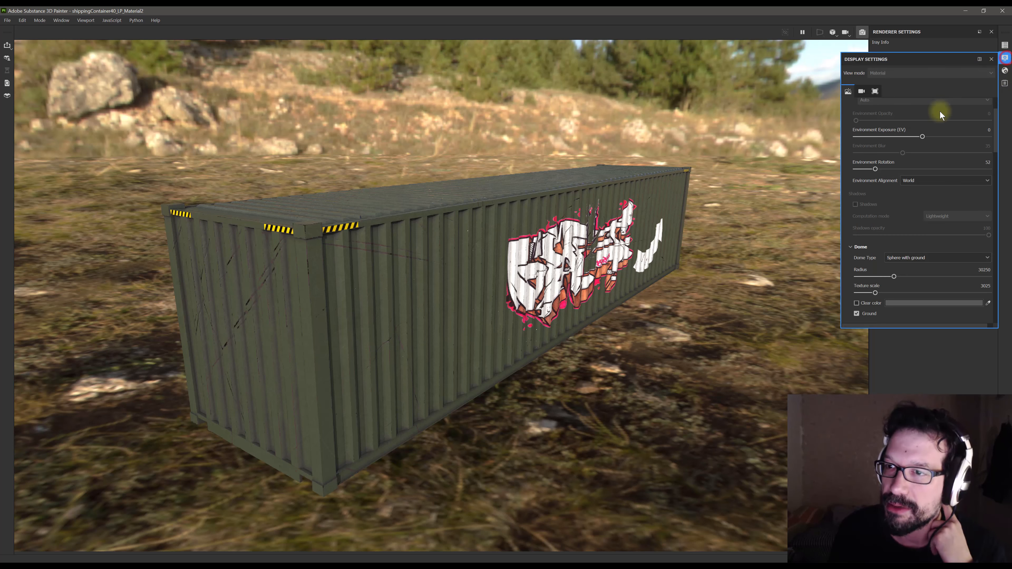
{"action": "scroll", "coordinate": [914, 200], "scroll_direction": "down", "scroll_amount": 10}
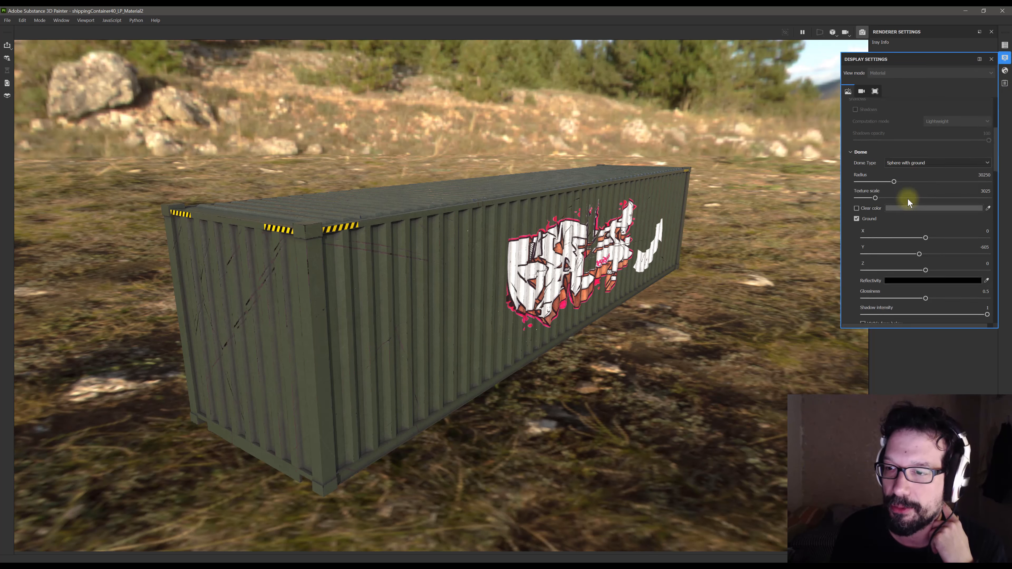
{"action": "scroll", "coordinate": [916, 177], "scroll_direction": "up", "scroll_amount": 10}
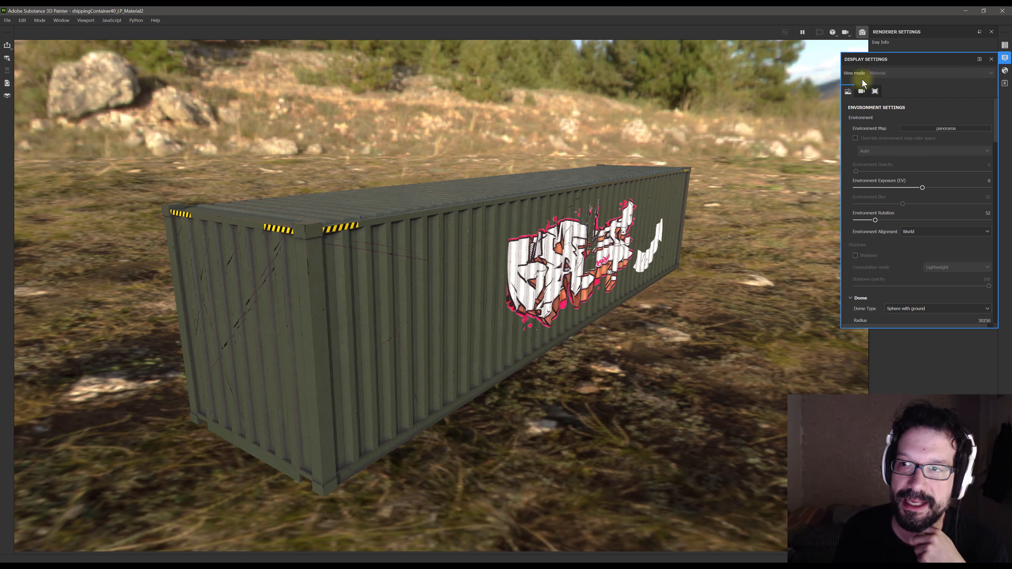
{"action": "left_click", "coordinate": [918, 130]}
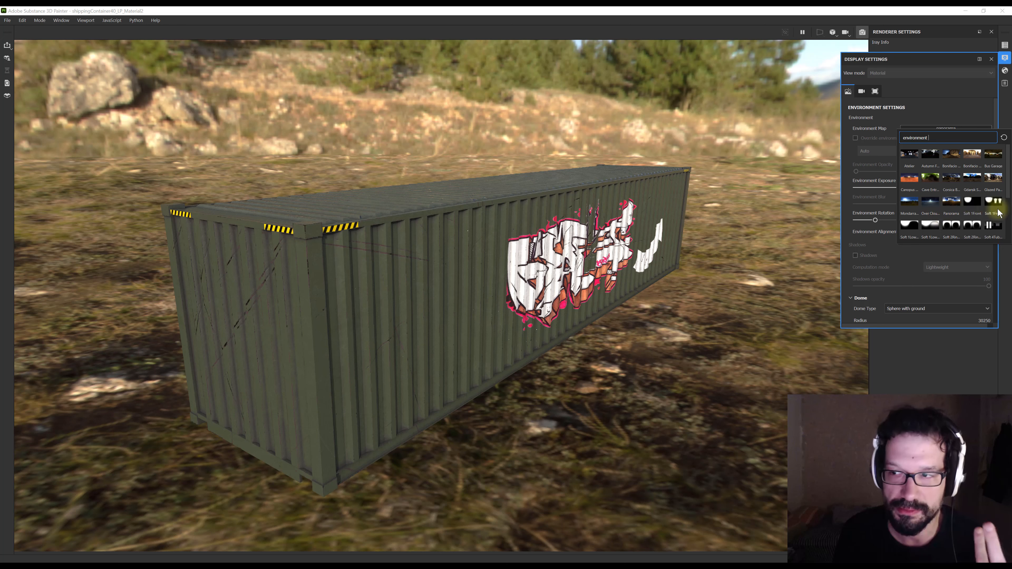
{"action": "scroll", "coordinate": [987, 207], "scroll_direction": "down", "scroll_amount": 3}
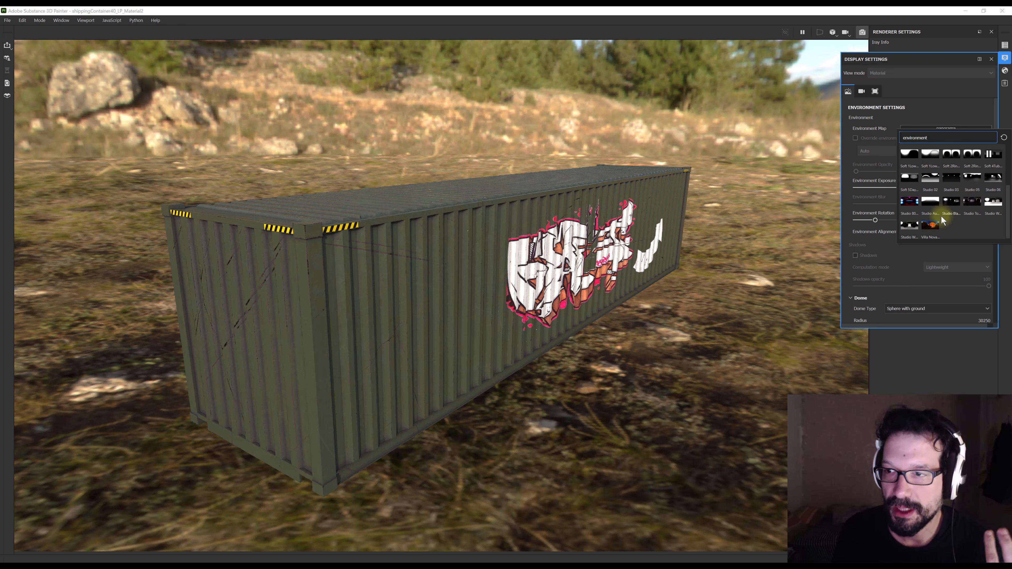
{"action": "left_click", "coordinate": [909, 201]}
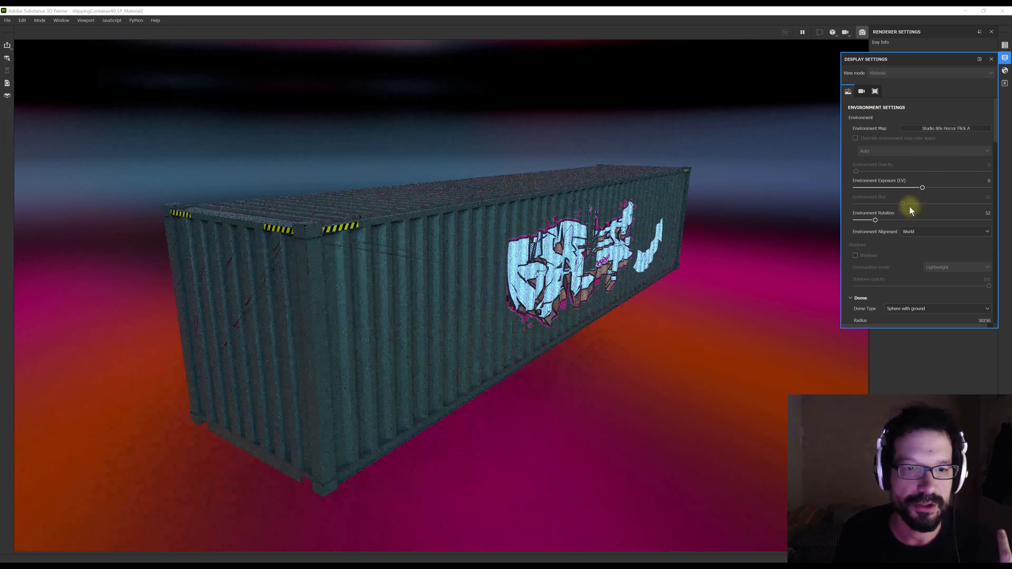
Try the Over Clouds and Mondarrain environment maps on the container render.
{"action": "left_click", "coordinate": [938, 130]}
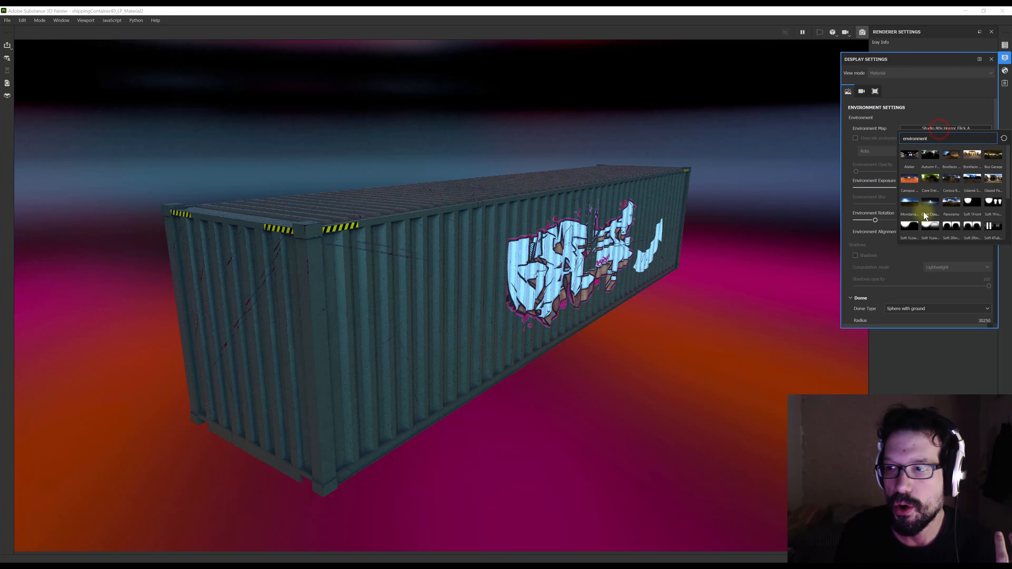
{"action": "left_click", "coordinate": [929, 202]}
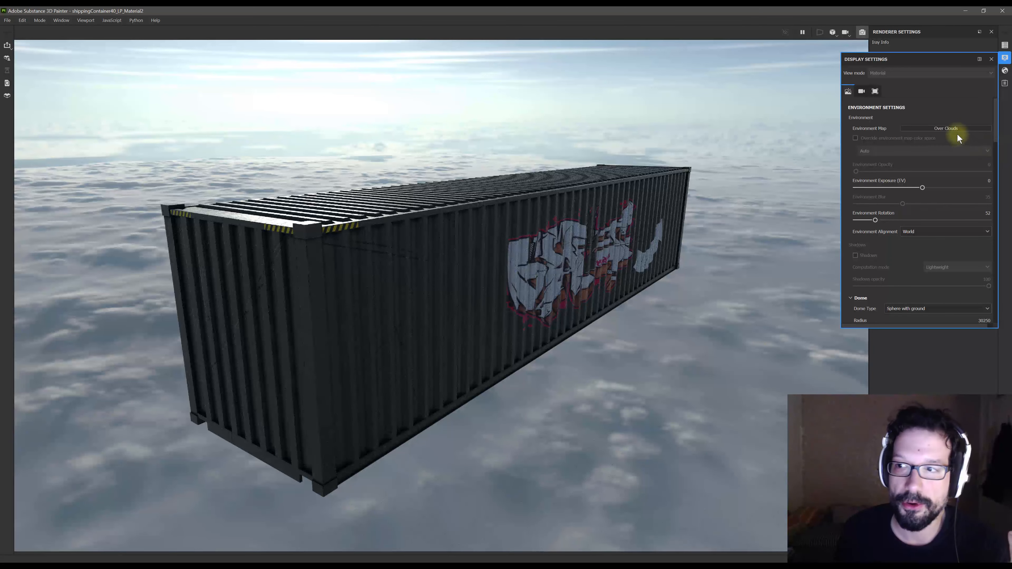
{"action": "left_click", "coordinate": [951, 129]}
{"action": "left_click", "coordinate": [917, 199]}
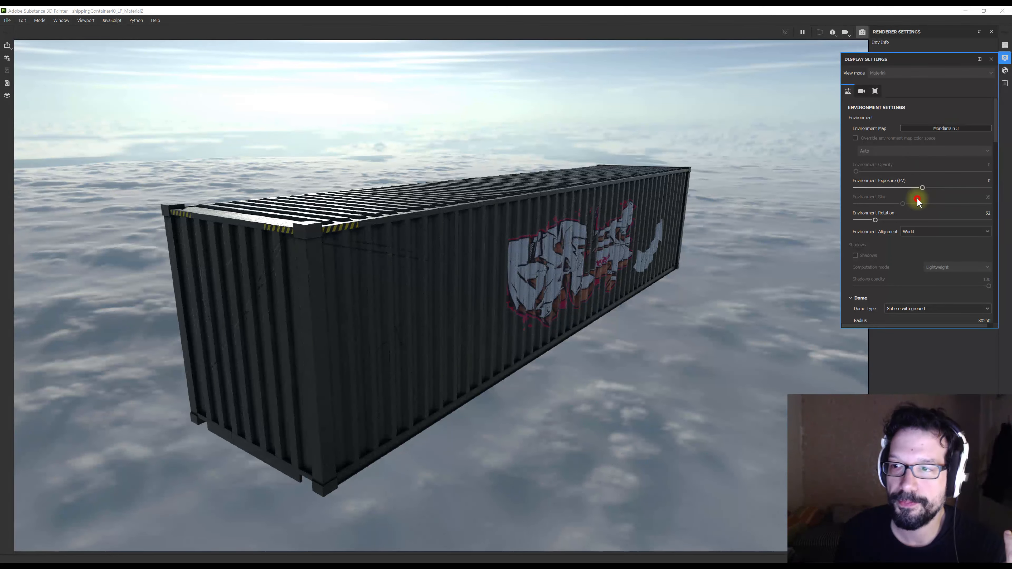
Try the Studio 06 environment map on the container render.
{"action": "left_click", "coordinate": [941, 129]}
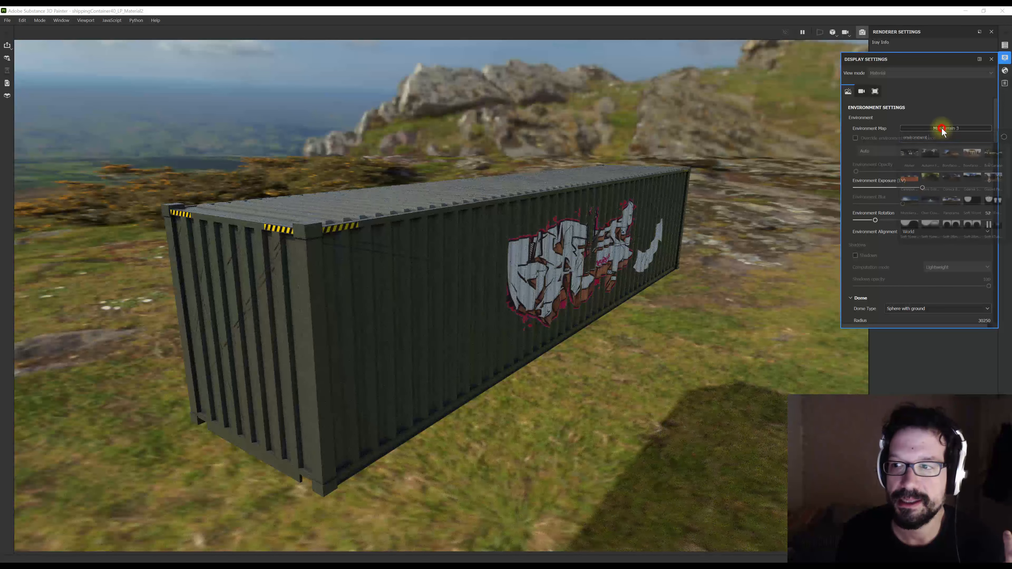
{"action": "scroll", "coordinate": [960, 198], "scroll_direction": "down", "scroll_amount": 5}
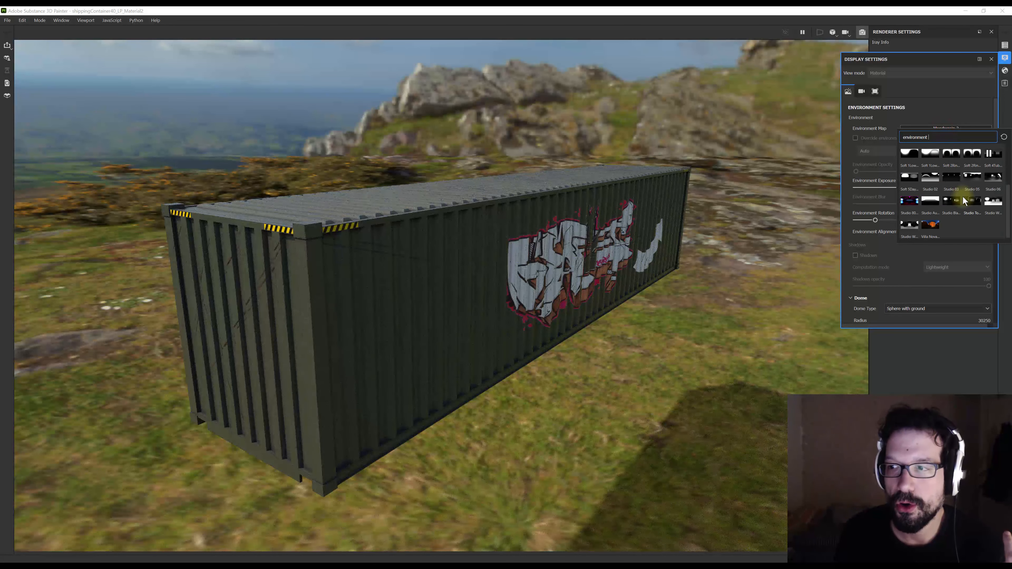
{"action": "left_click", "coordinate": [997, 184]}
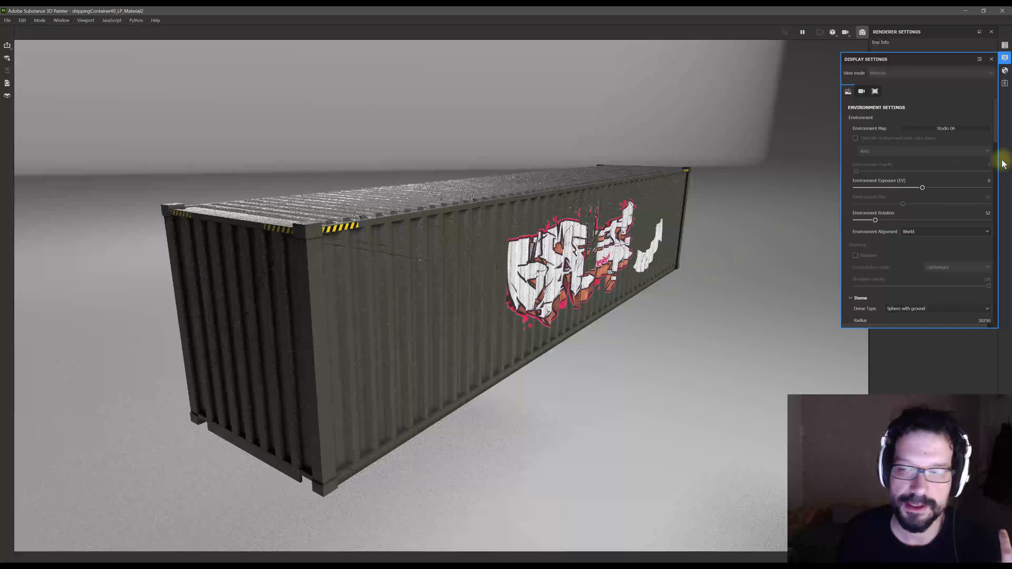
Set the environment map to Atelier for the container render.
{"action": "left_click", "coordinate": [957, 129]}
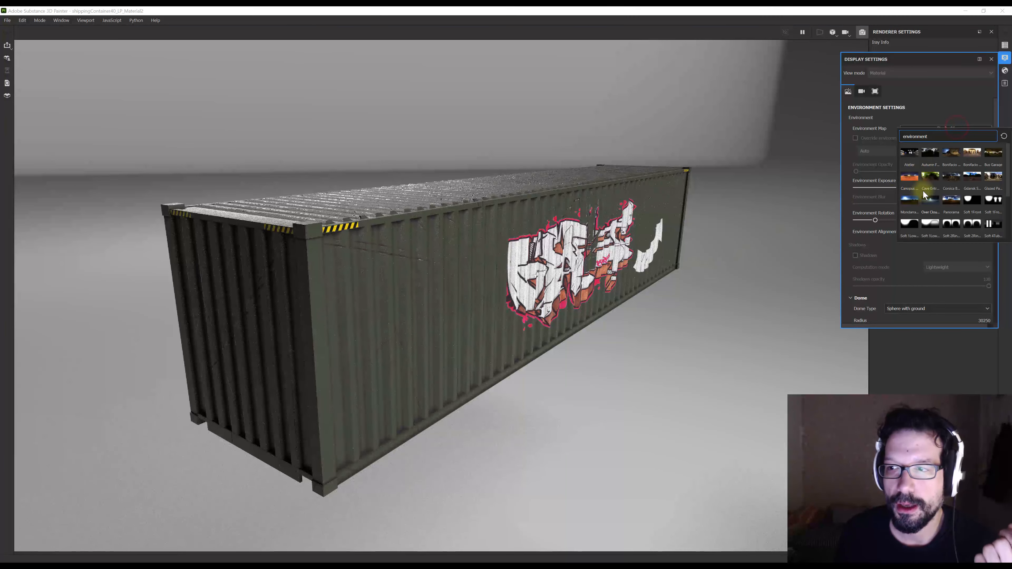
{"action": "left_click", "coordinate": [909, 153]}
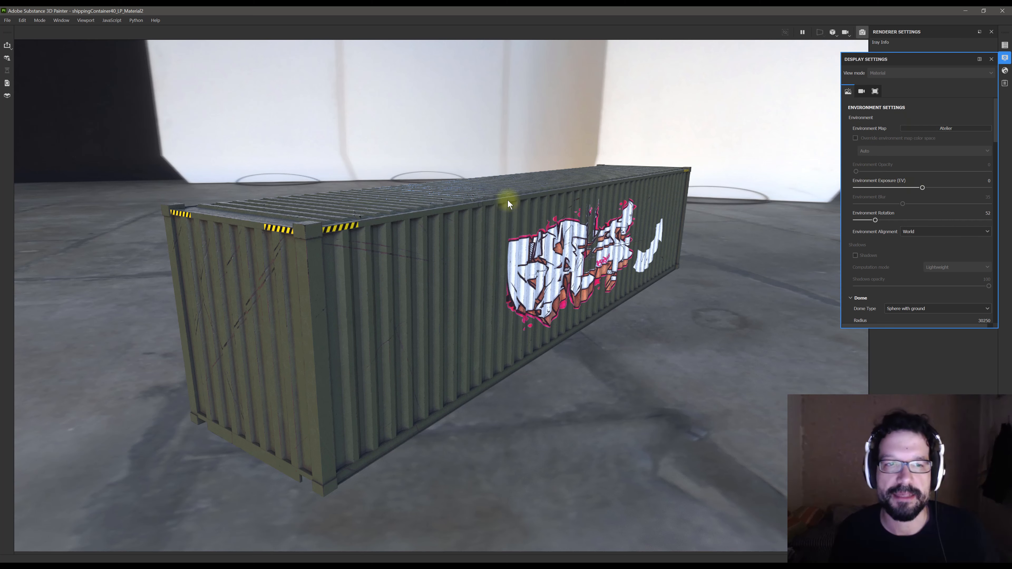
{"action": "left_click_drag", "start_coordinate": [597, 215], "coordinate": [489, 300], "text": "alt"}
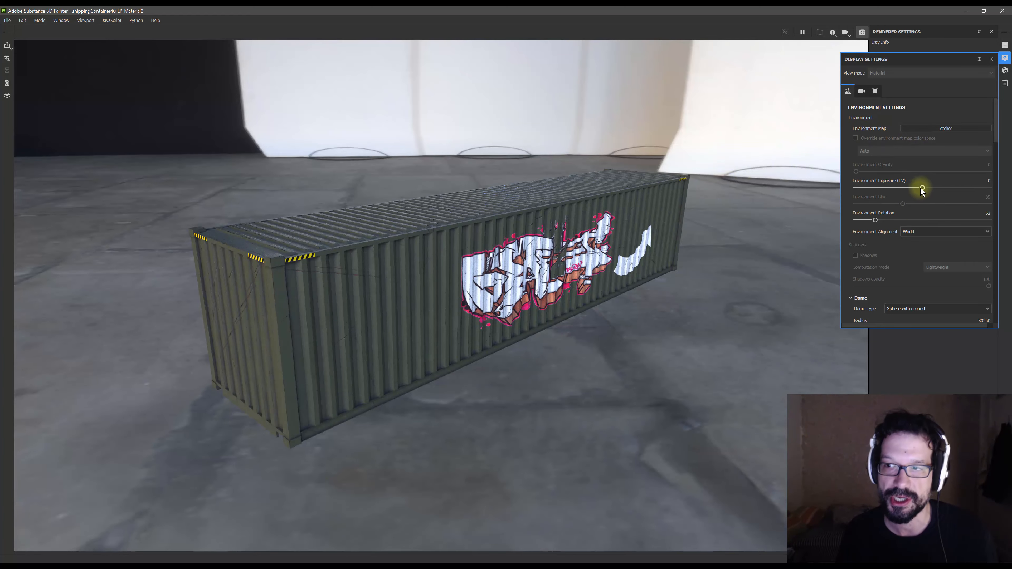
Try a higher environment exposure, reset it to 0, and set the environment rotation to about 98.
{"action": "mouse_move", "coordinate": [922, 188]}
{"action": "left_mouse_down"}
{"action": "mouse_move", "coordinate": [948, 189]}
{"action": "mouse_move", "coordinate": [922, 190]}
{"action": "left_mouse_up"}
{"action": "left_click", "coordinate": [984, 180]}
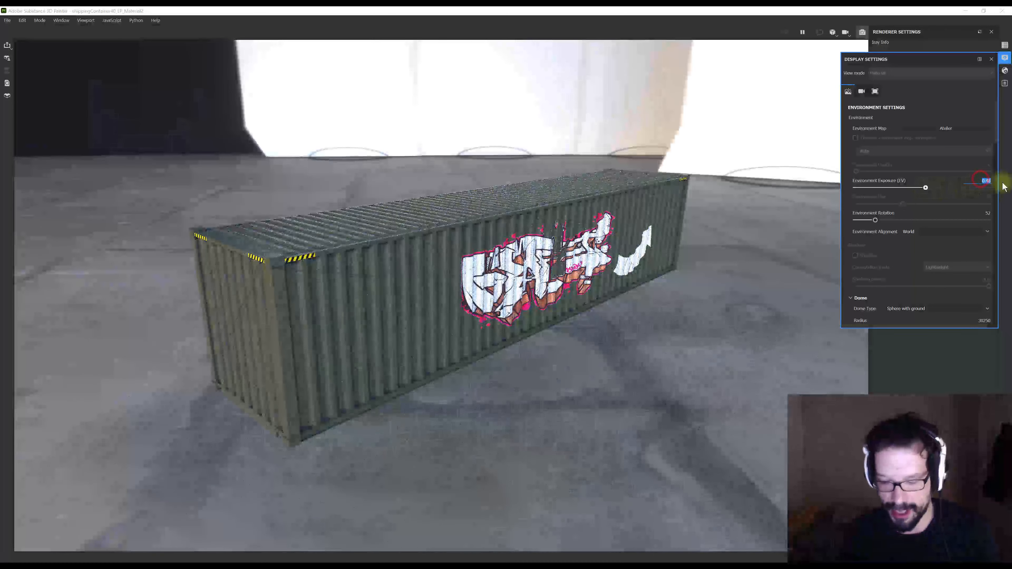
{"action": "mouse_move", "coordinate": [875, 221]}
{"action": "left_mouse_down"}
{"action": "mouse_move", "coordinate": [950, 221]}
{"action": "mouse_move", "coordinate": [874, 219]}
{"action": "mouse_move", "coordinate": [892, 221]}
{"action": "left_mouse_up"}
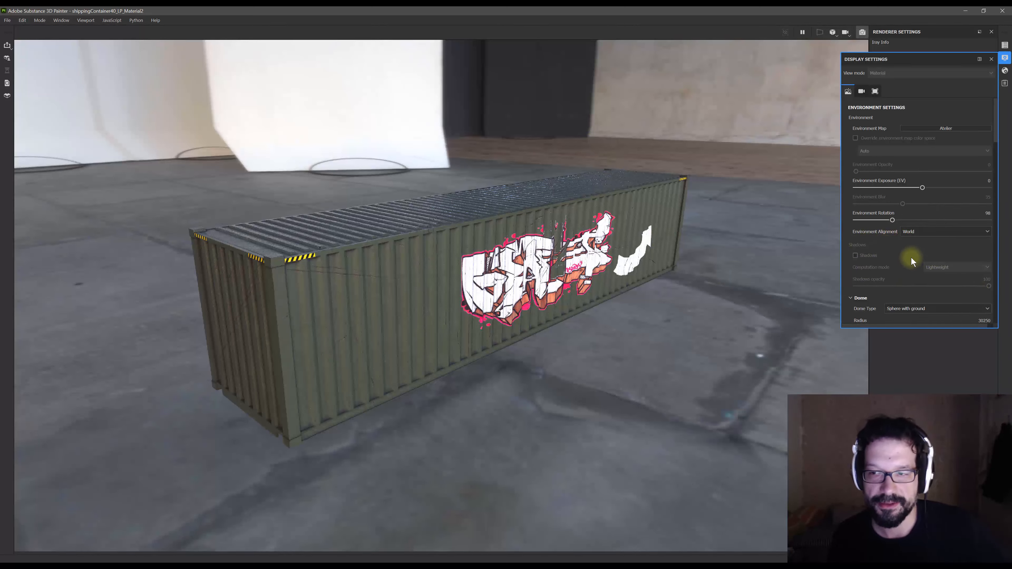
Enable the dome's Clear color to replace the environment background with plain grey.
{"action": "scroll", "coordinate": [911, 257], "scroll_direction": "down", "scroll_amount": 3}
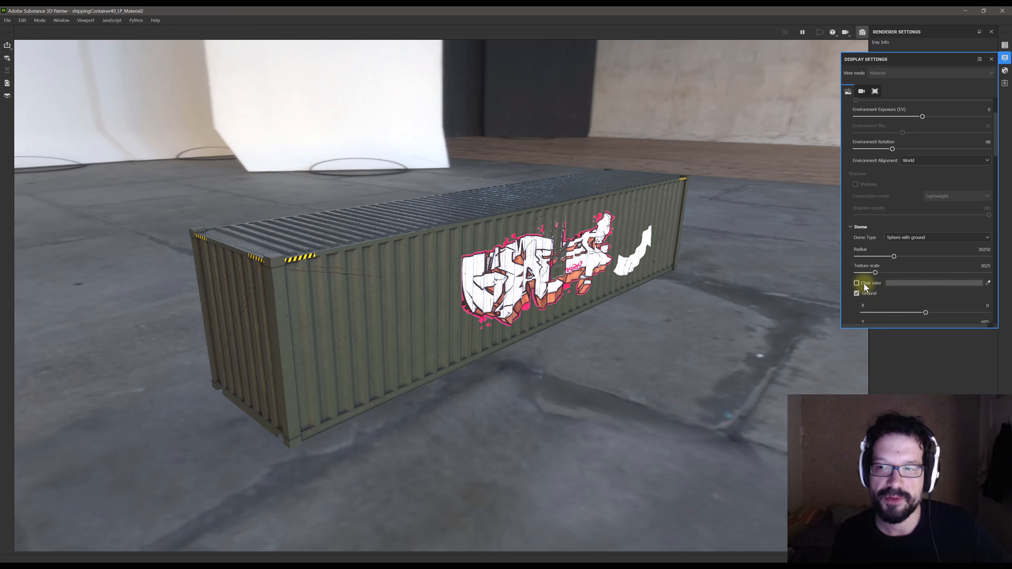
{"action": "left_click", "coordinate": [864, 284]}
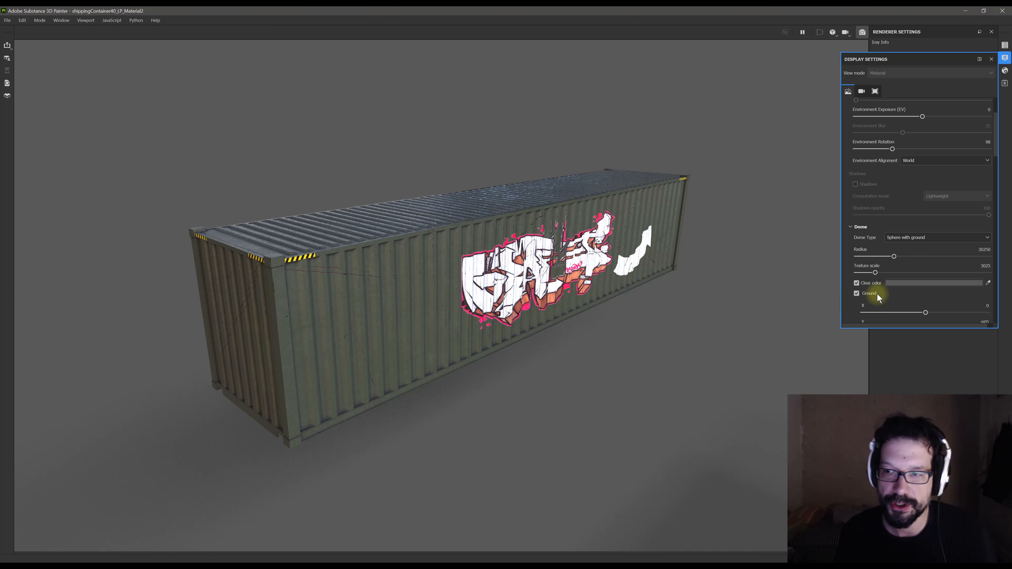
Try shifting the dome's ground along Z as far as -6050, and reset its Z position to 0.
{"action": "scroll", "coordinate": [881, 299], "scroll_direction": "down", "scroll_amount": 3}
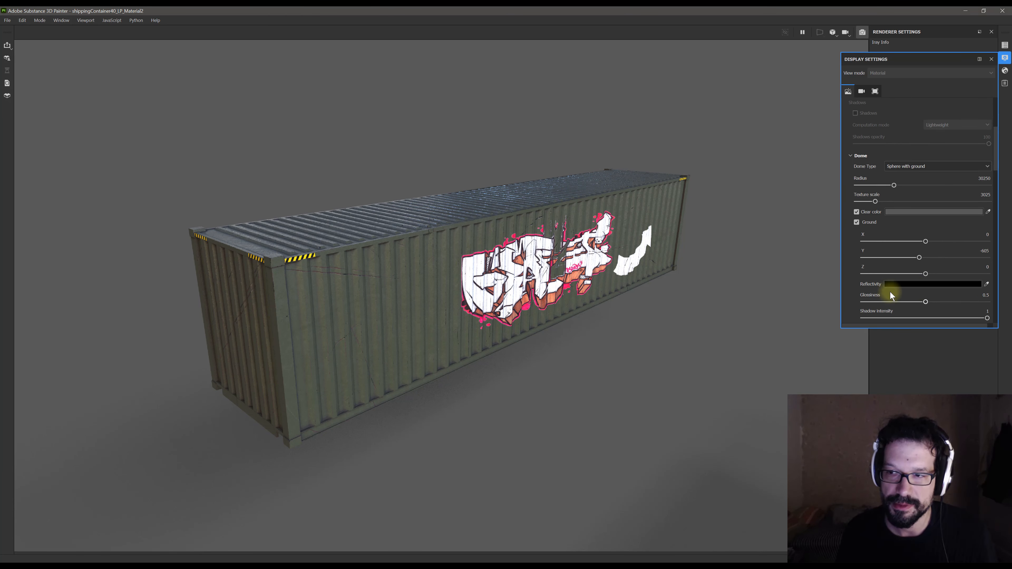
{"action": "left_click", "coordinate": [925, 274]}
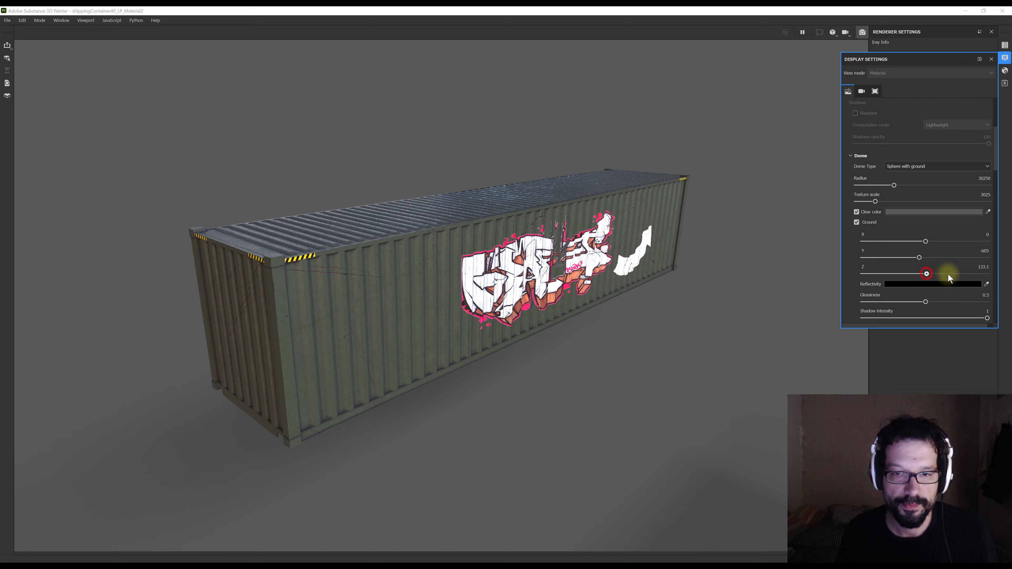
{"action": "left_click_drag", "start_coordinate": [947, 274], "coordinate": [811, 269]}
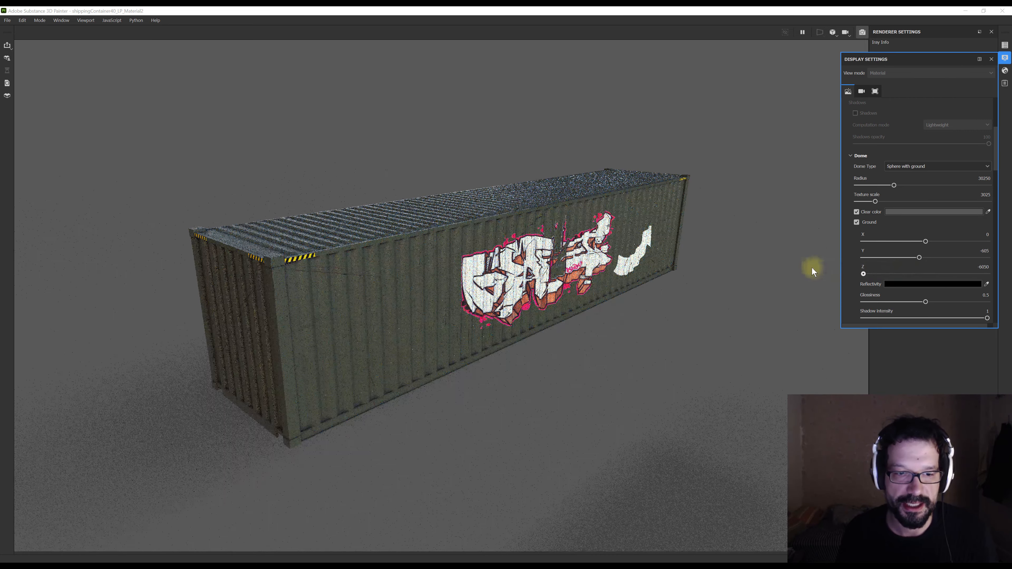
{"action": "left_click_drag", "start_coordinate": [879, 266], "coordinate": [975, 273]}
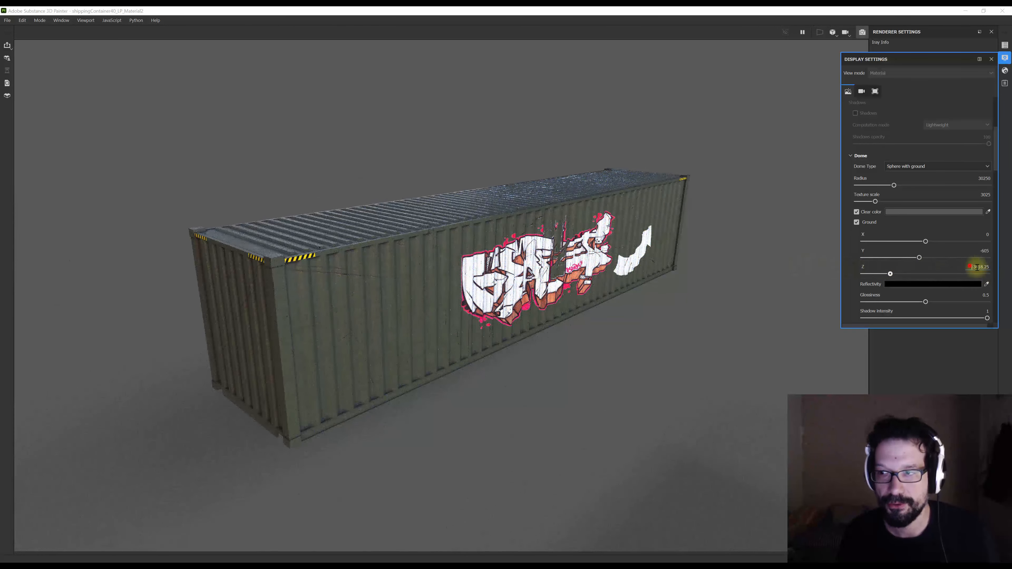
{"action": "double_click", "coordinate": [971, 267]}
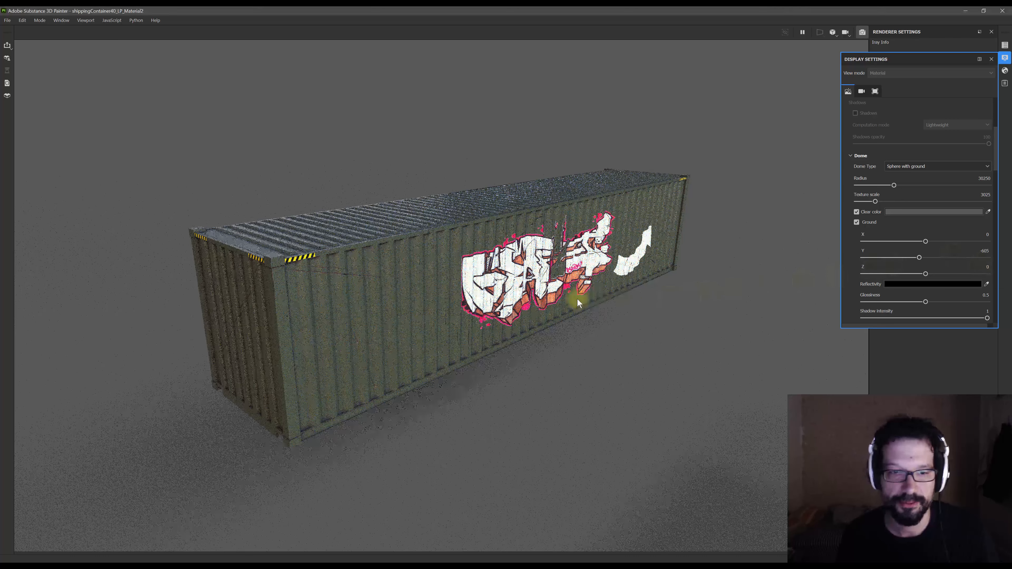
Set the dome ground's Y position to 0, and try lowering it to about -97 beneath the container.
{"action": "left_click_drag", "start_coordinate": [507, 298], "coordinate": [550, 302], "text": "alt"}
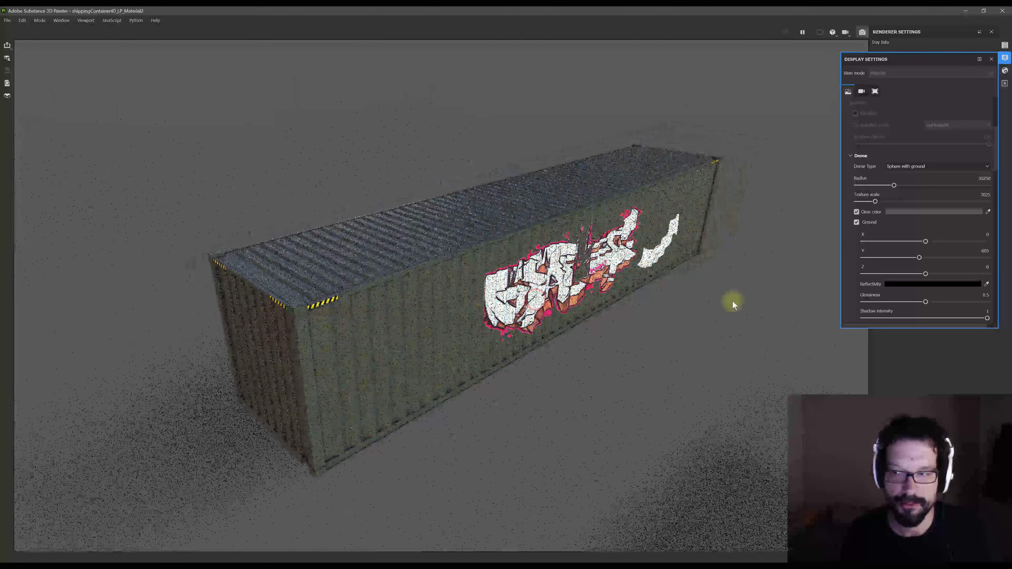
{"action": "left_click", "coordinate": [978, 250]}
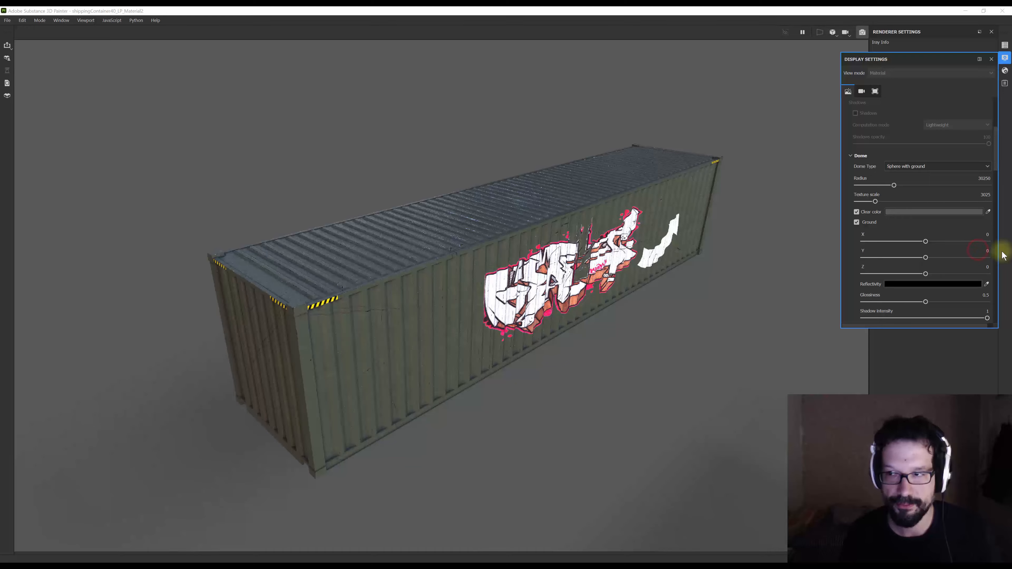
{"action": "key", "text": "Return"}
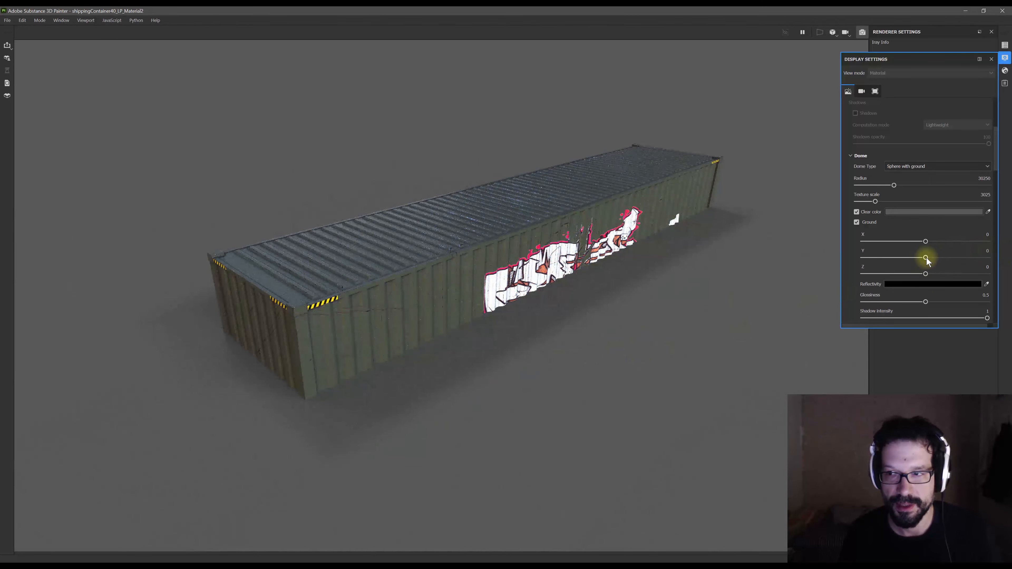
{"action": "left_click_drag", "start_coordinate": [925, 258], "coordinate": [924, 258]}
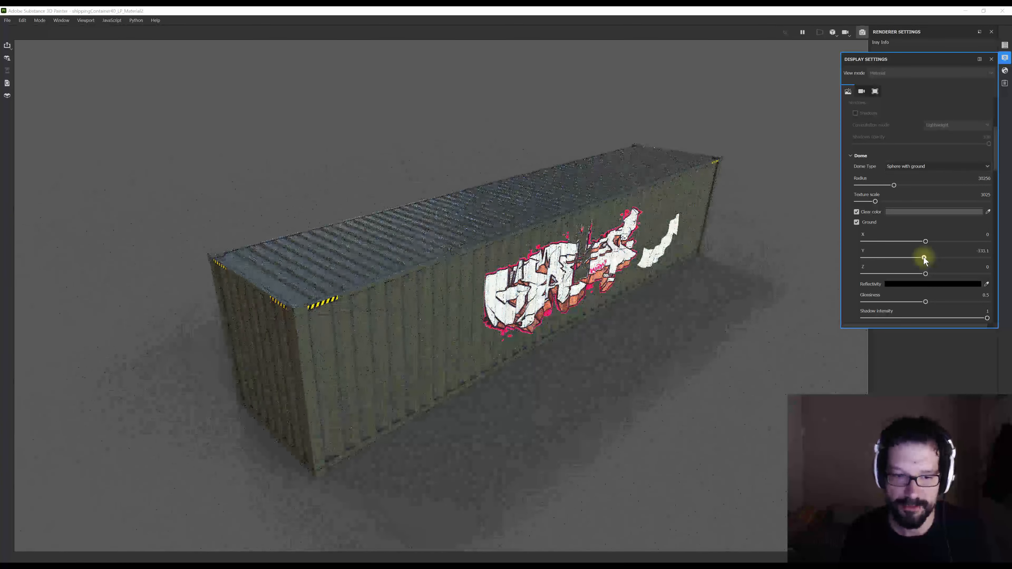
{"action": "left_click_drag", "start_coordinate": [730, 251], "coordinate": [727, 229], "text": "alt"}
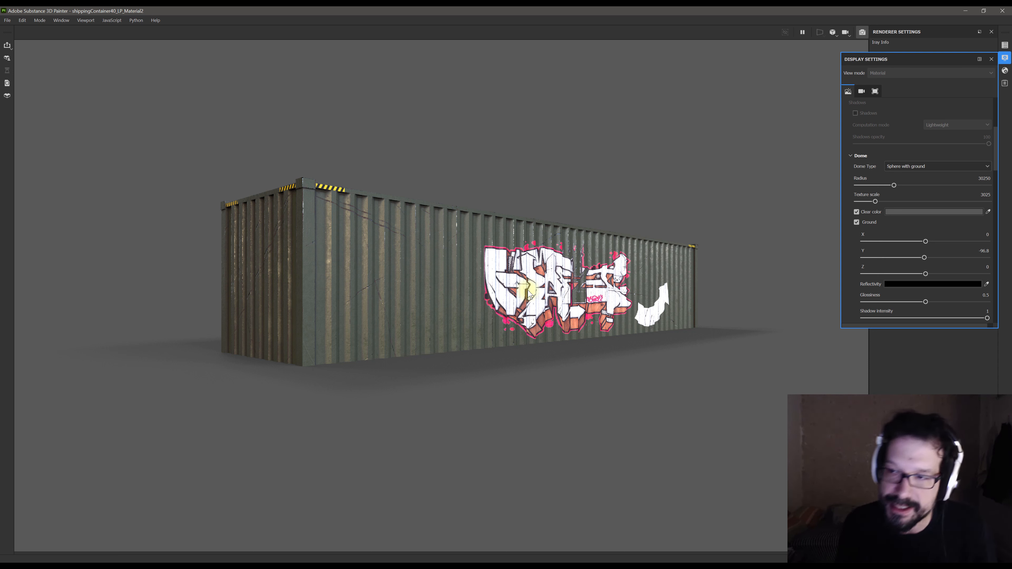
Reset the dome ground's Y position to 0 and check where the ground cuts the container.
{"action": "left_click", "coordinate": [976, 251]}
{"action": "type", "text": "0"}
{"action": "key", "text": "Return"}
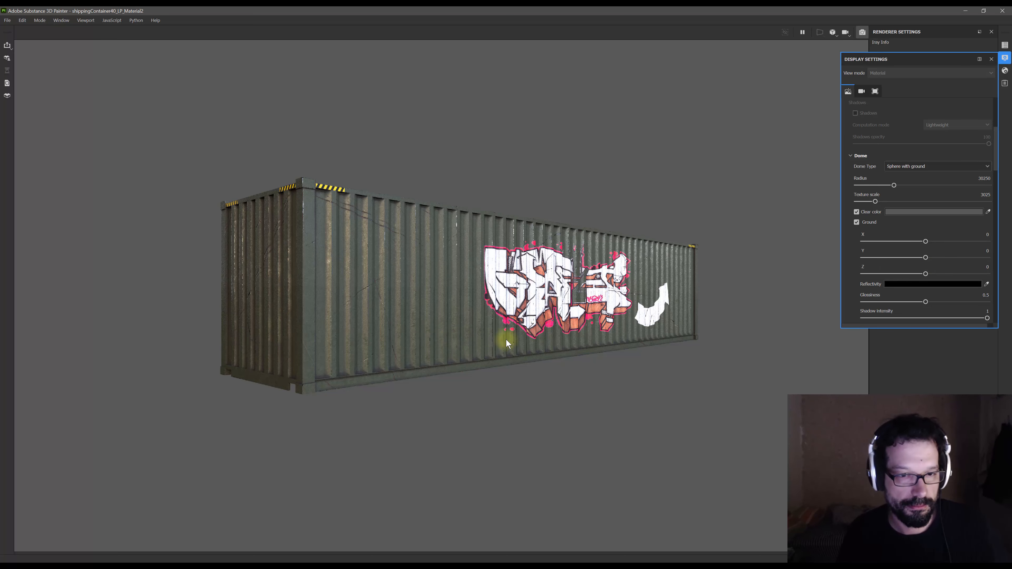
{"action": "left_click_drag", "start_coordinate": [516, 354], "coordinate": [462, 366], "text": "alt"}
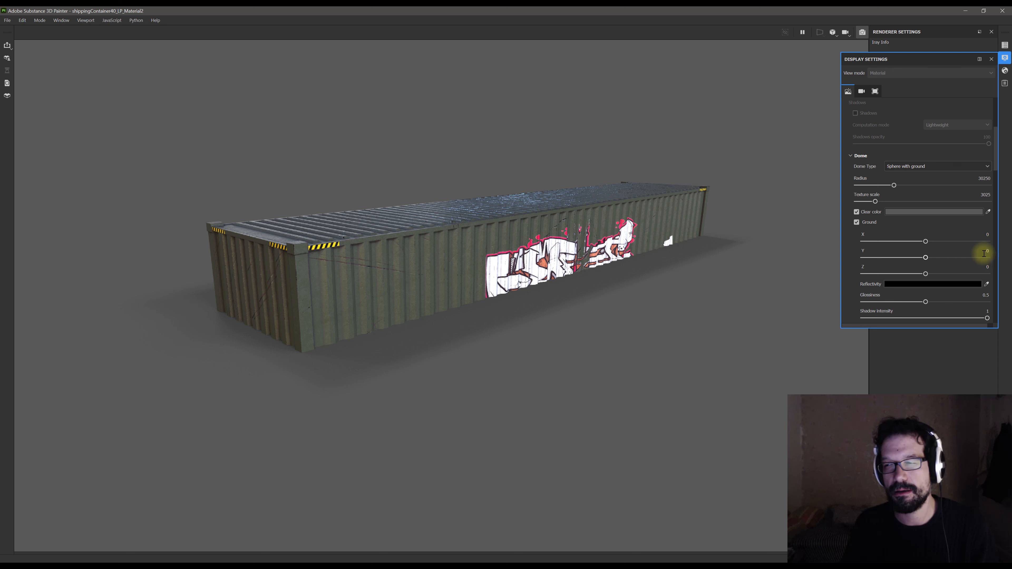
{"action": "left_click_drag", "start_coordinate": [983, 253], "coordinate": [990, 254]}
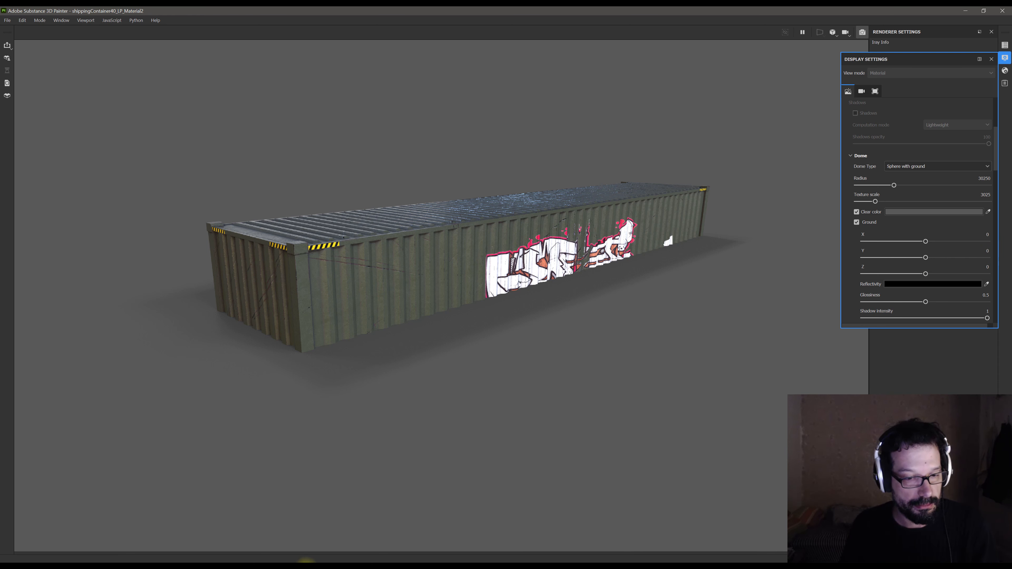
Lower the dome ground's Y position in small steps from -104 through -114 and -118 to -128.
{"action": "left_click", "coordinate": [985, 252]}
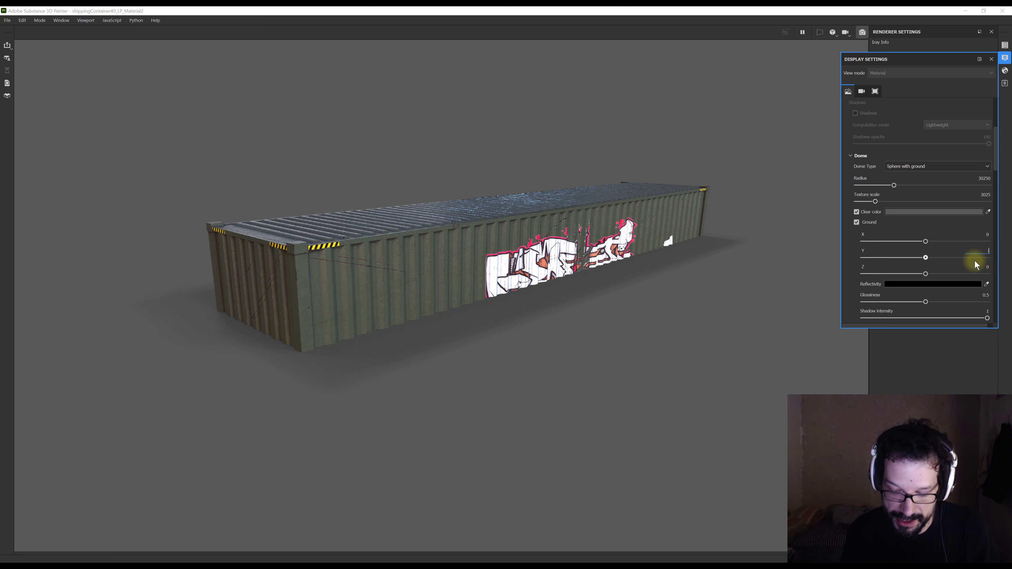
{"action": "key", "text": "Return"}
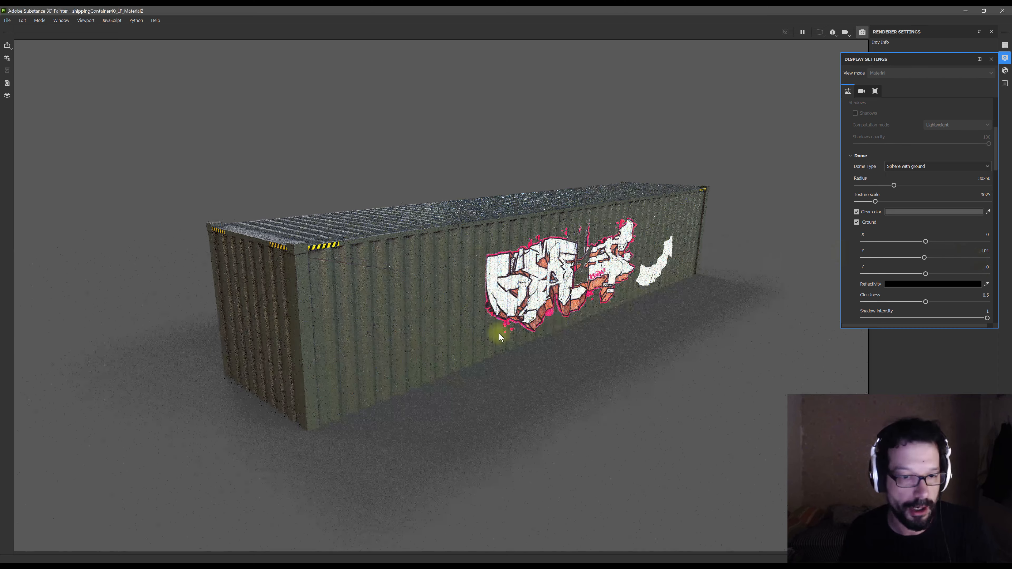
{"action": "left_click_drag", "start_coordinate": [981, 251], "coordinate": [1003, 253]}
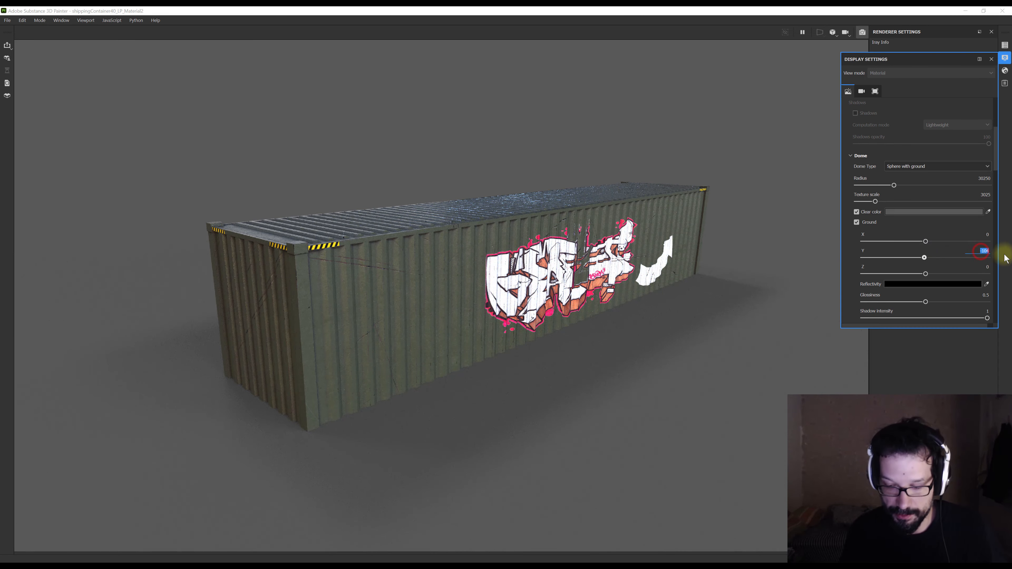
{"action": "type", "text": "14"}
{"action": "key", "text": "Return"}
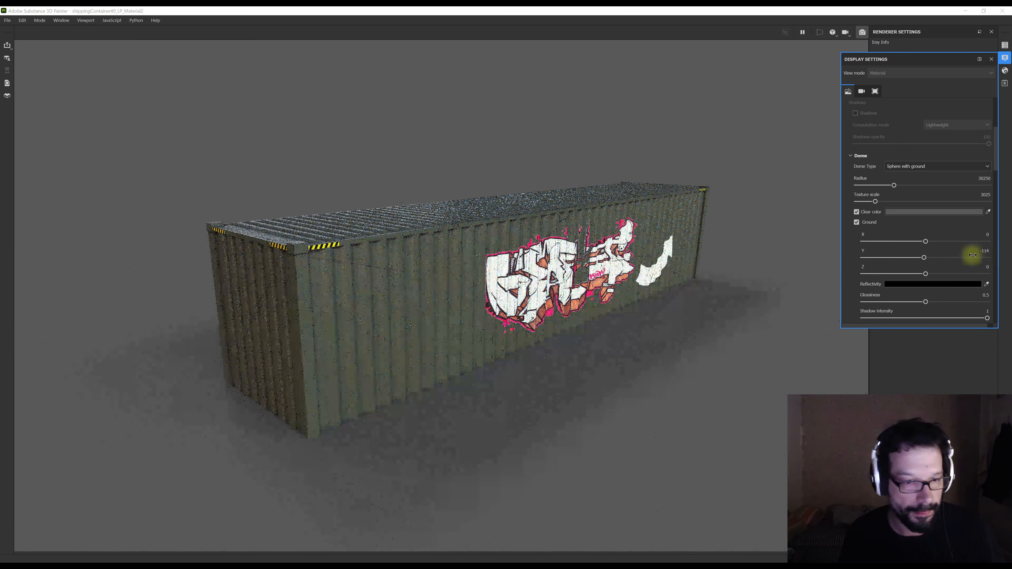
{"action": "left_click_drag", "start_coordinate": [974, 249], "coordinate": [1009, 252]}
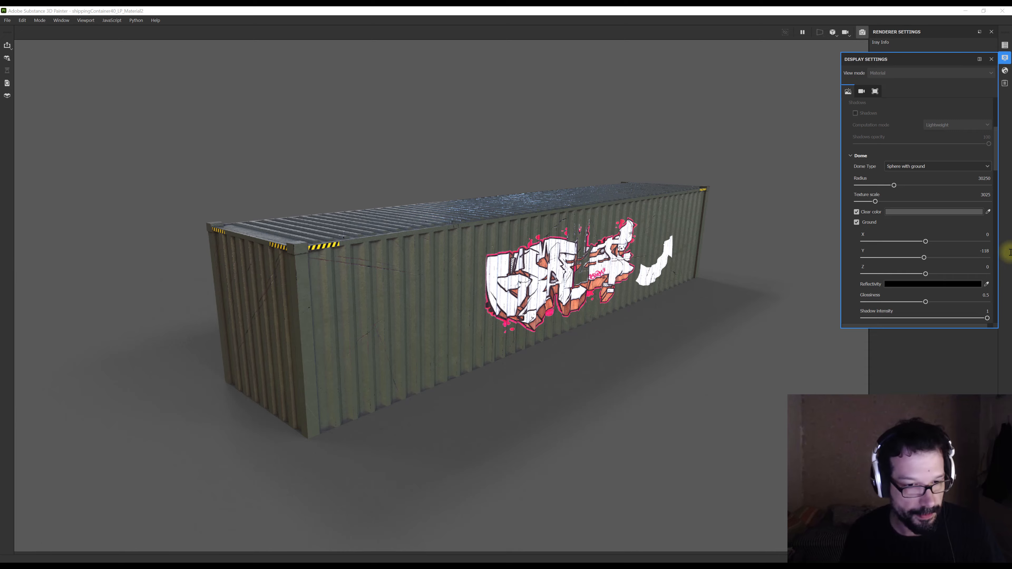
{"action": "left_click_drag", "start_coordinate": [986, 251], "coordinate": [1001, 255]}
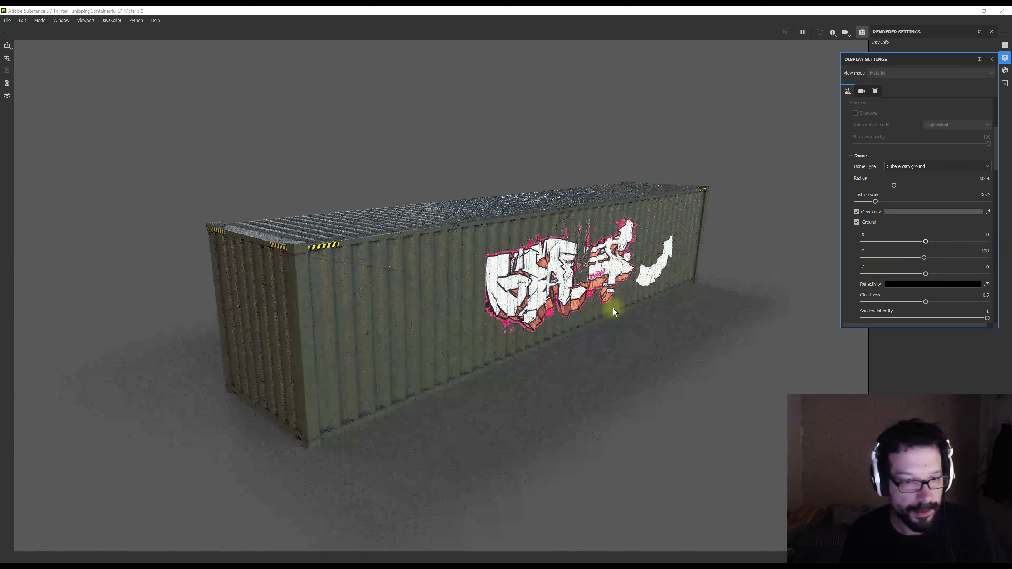
Fine-tune the ground's Y position against the container's bottom corner, trying -132 and -131 before setting it to -130.
{"action": "left_click_drag", "start_coordinate": [371, 392], "coordinate": [454, 323], "text": "alt"}
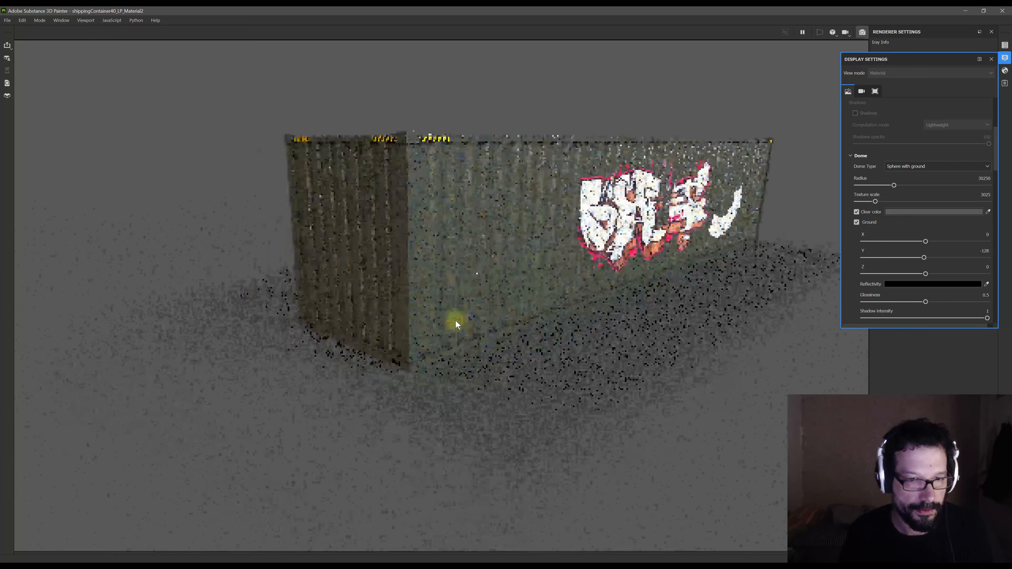
{"action": "scroll", "coordinate": [412, 362], "scroll_direction": "up", "scroll_amount": 5}
{"action": "scroll", "coordinate": [413, 371], "scroll_direction": "up", "scroll_amount": 8}
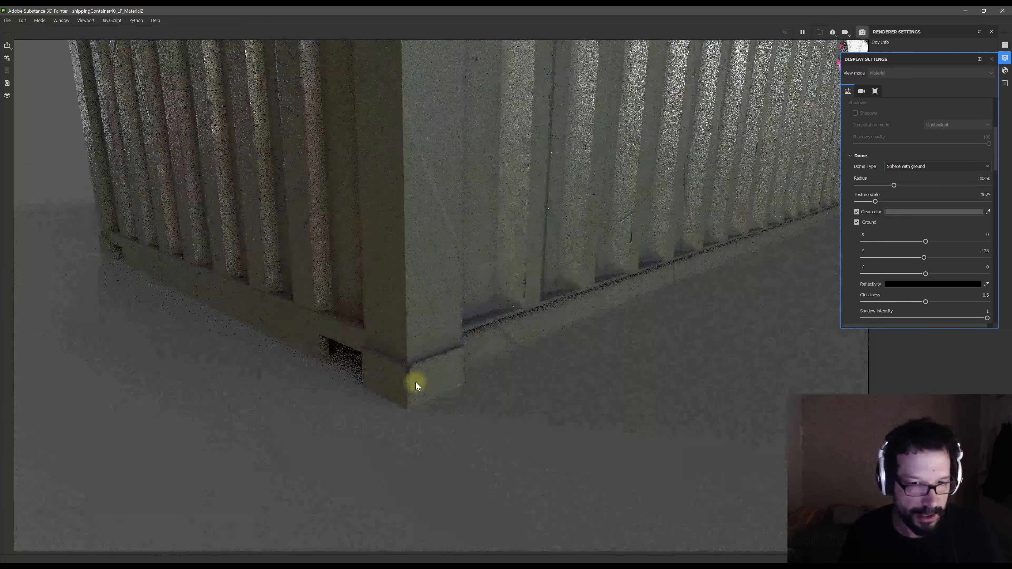
{"action": "scroll", "coordinate": [415, 382], "scroll_direction": "up", "scroll_amount": 2}
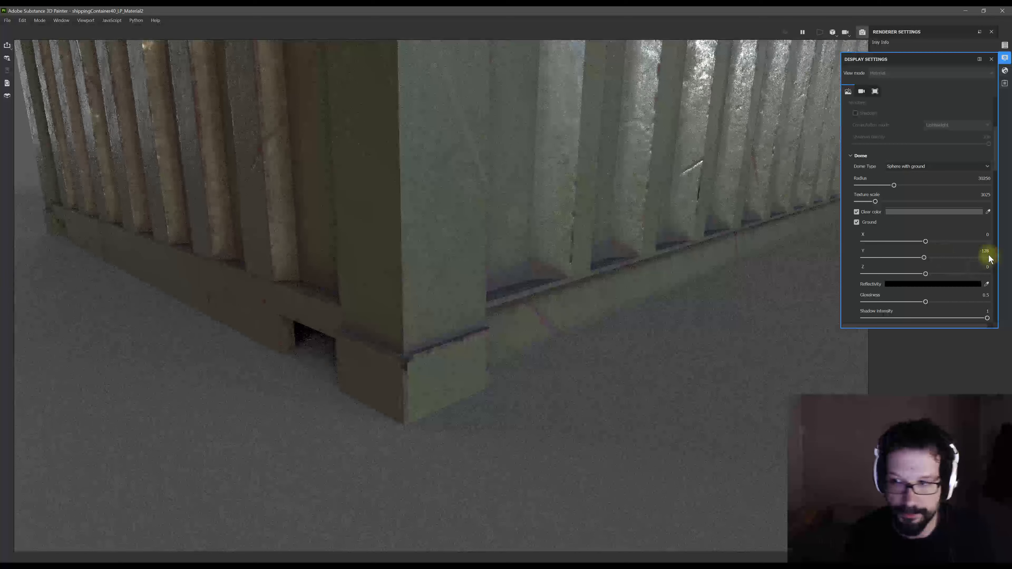
{"action": "left_click", "coordinate": [979, 250]}
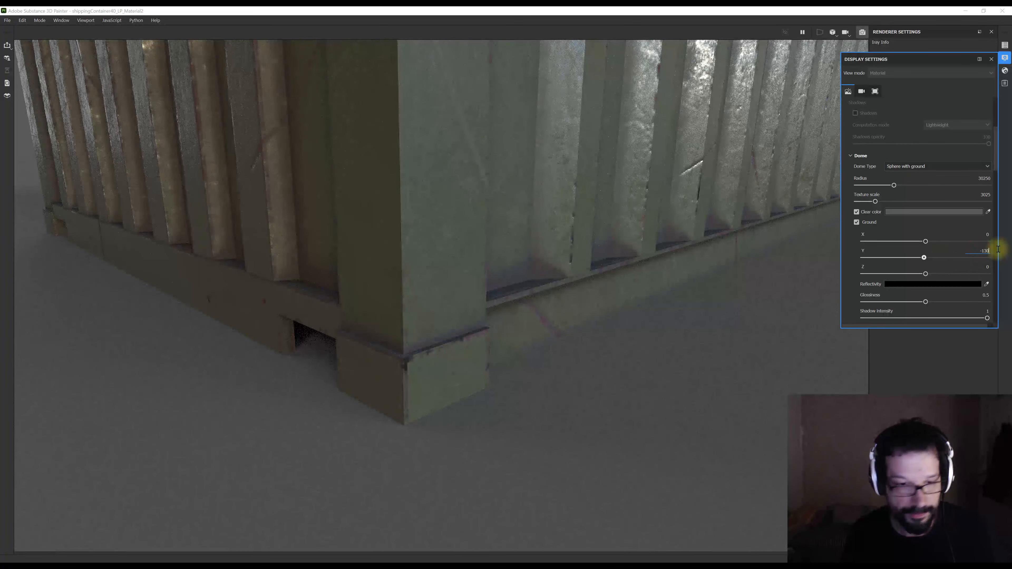
{"action": "key", "text": "Return"}
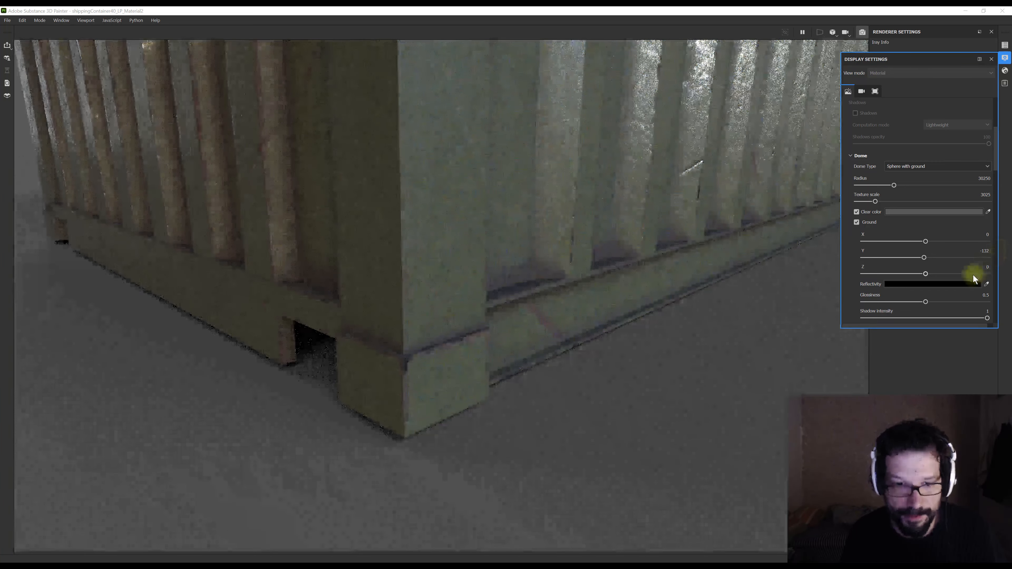
{"action": "left_click", "coordinate": [976, 250]}
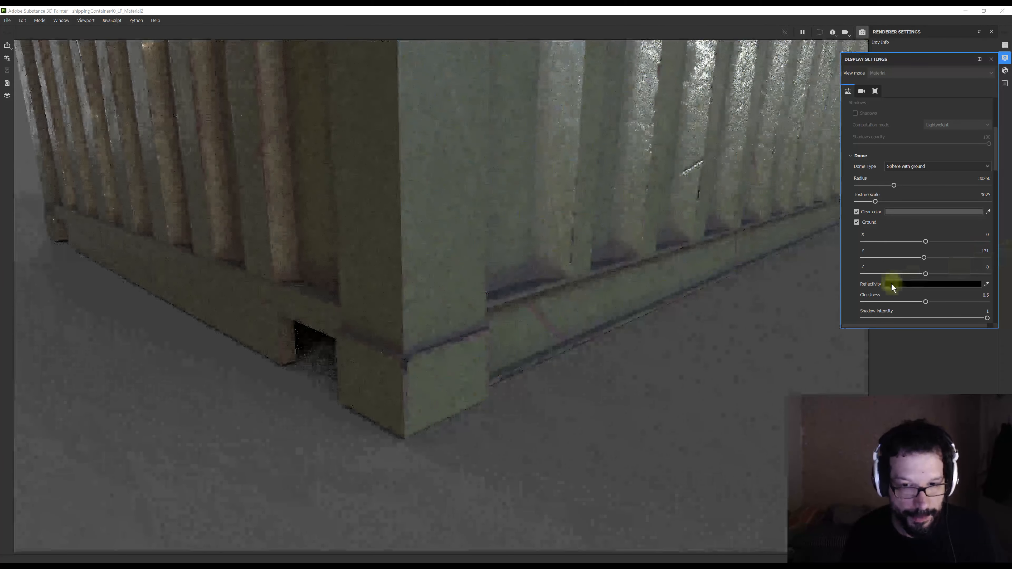
{"action": "double_click", "coordinate": [980, 250]}
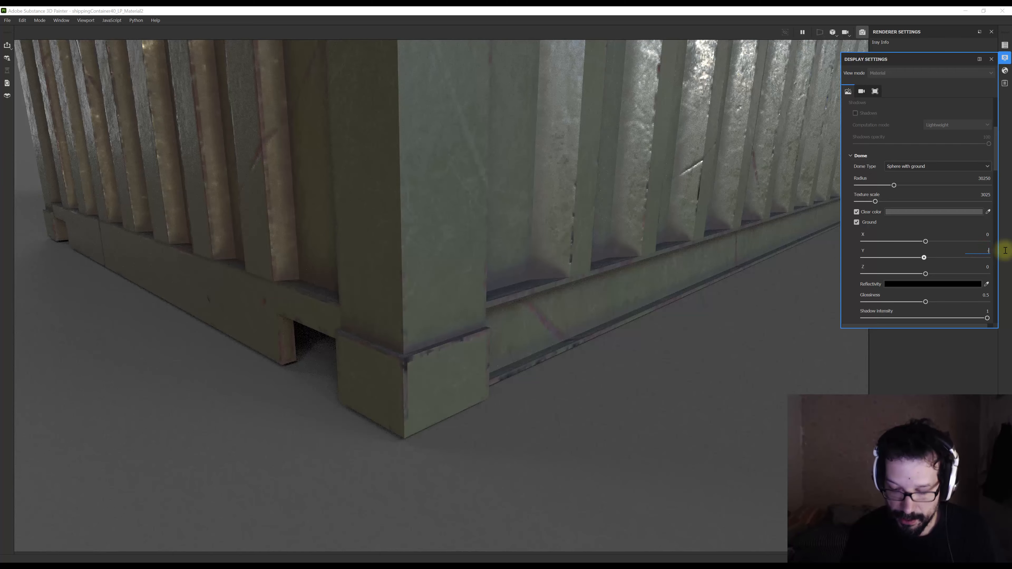
{"action": "key", "text": "Return"}
{"action": "left_click", "coordinate": [500, 366]}
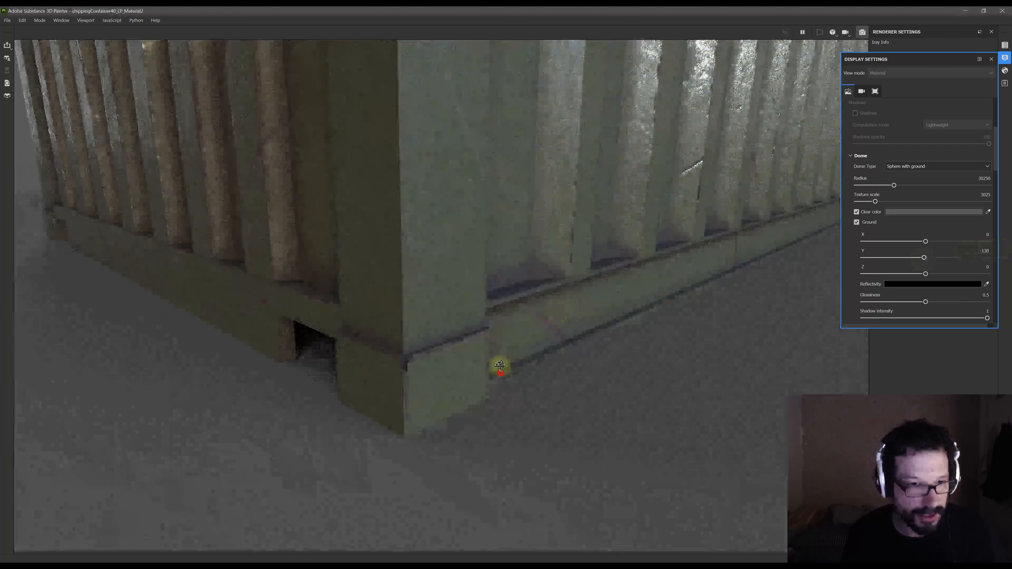
{"action": "mouse_move", "coordinate": [499, 357]}
{"action": "left_mouse_down", "text": "alt"}
{"action": "mouse_move", "coordinate": [485, 343]}
{"action": "mouse_move", "coordinate": [485, 366]}
{"action": "mouse_move", "coordinate": [488, 330]}
{"action": "mouse_move", "coordinate": [490, 397]}
{"action": "mouse_move", "coordinate": [499, 380]}
{"action": "left_mouse_up", "text": "alt"}
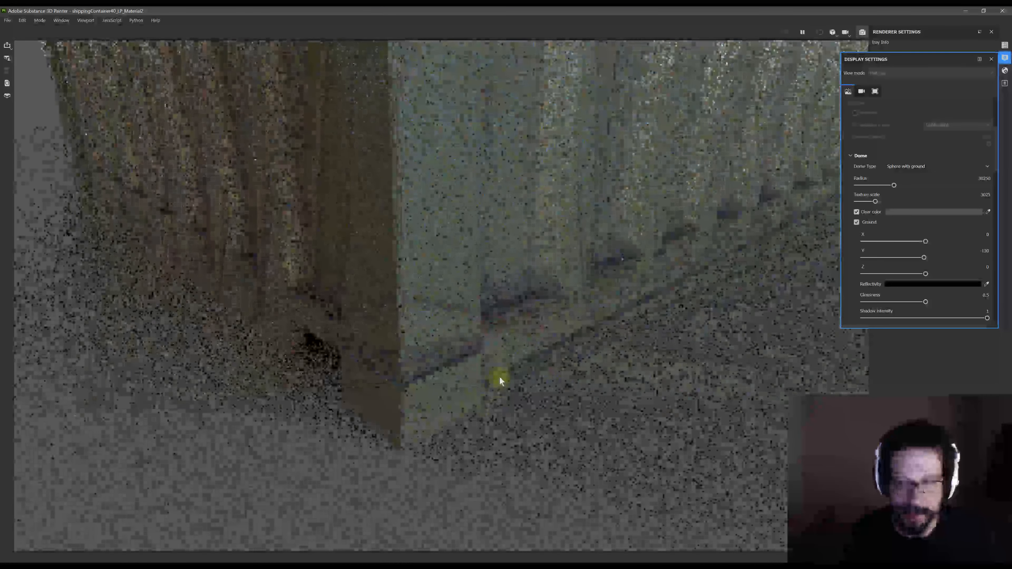
{"action": "scroll", "coordinate": [499, 375], "scroll_direction": "down", "scroll_amount": 10}
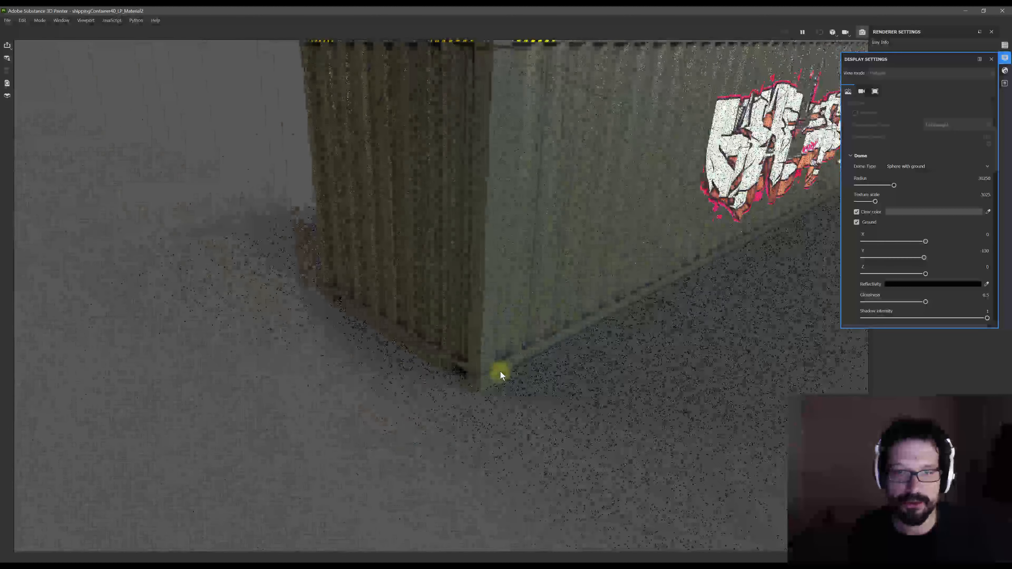
{"action": "left_click_drag", "start_coordinate": [596, 282], "coordinate": [494, 351], "text": "alt"}
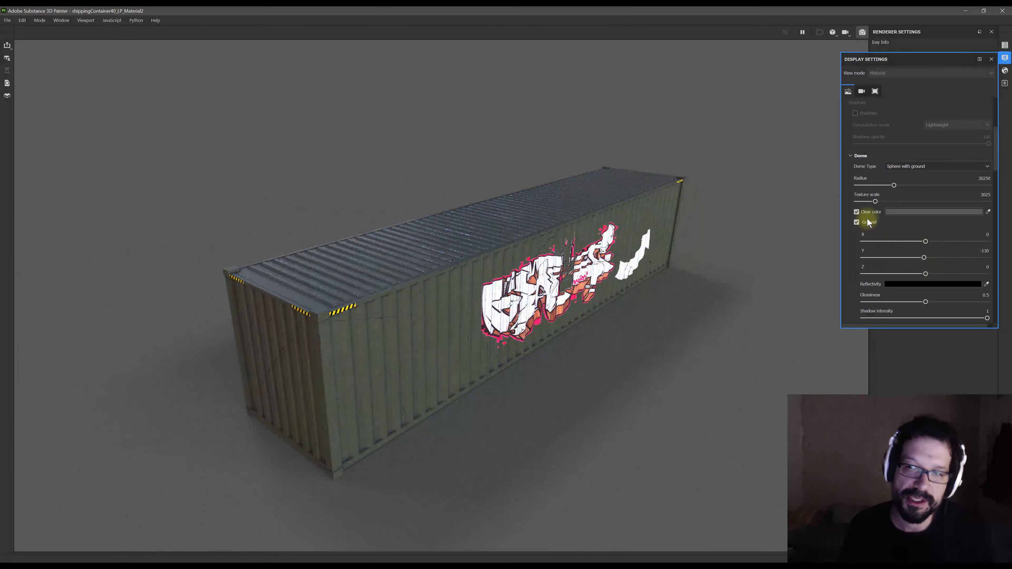
Close the display settings, override the viewport resolution with 1920 × 1080, and reframe the container for the render.
{"action": "scroll", "coordinate": [910, 208], "scroll_direction": "up", "scroll_amount": 4}
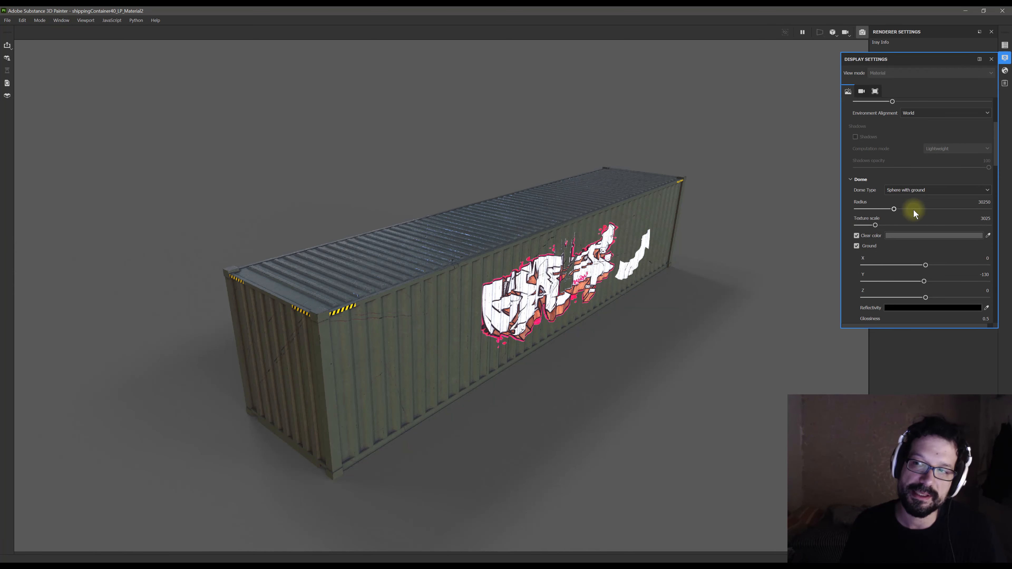
{"action": "scroll", "coordinate": [932, 169], "scroll_direction": "up", "scroll_amount": 2}
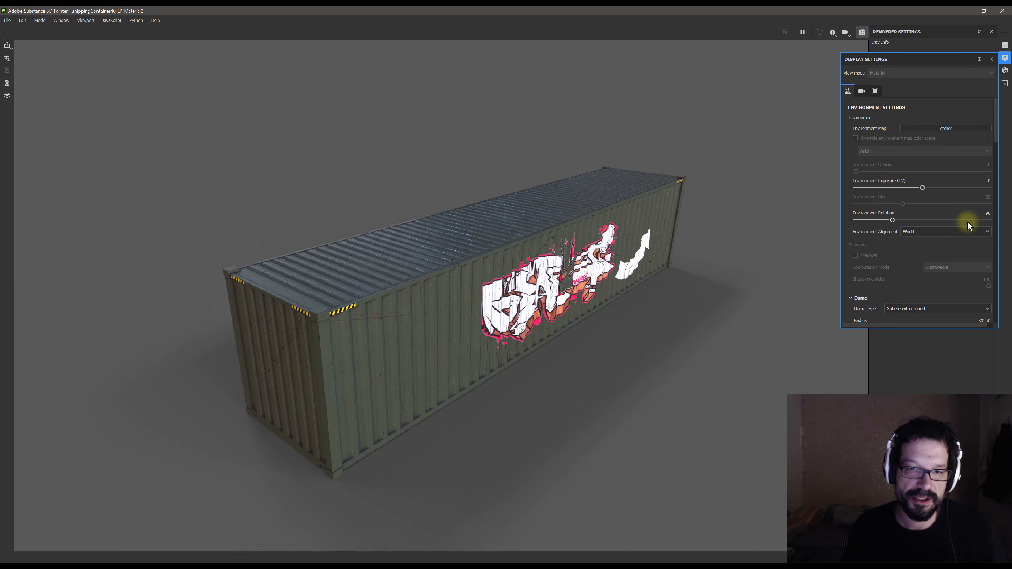
{"action": "middle_click_drag", "start_coordinate": [530, 272], "coordinate": [525, 264], "text": "alt"}
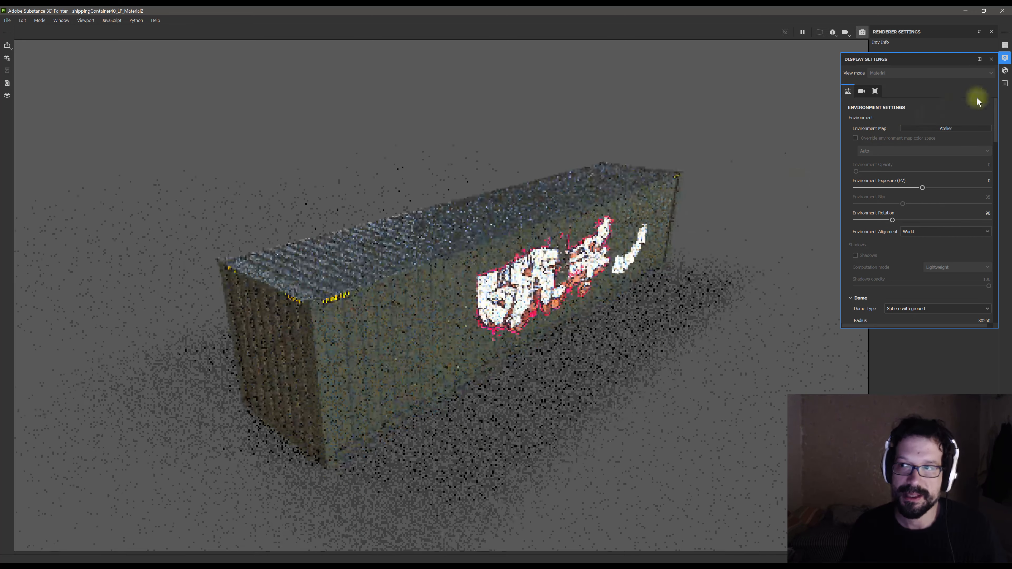
{"action": "left_click", "coordinate": [1004, 59]}
{"action": "left_click_drag", "start_coordinate": [633, 231], "coordinate": [653, 233], "text": "alt"}
{"action": "left_click", "coordinate": [935, 178]}
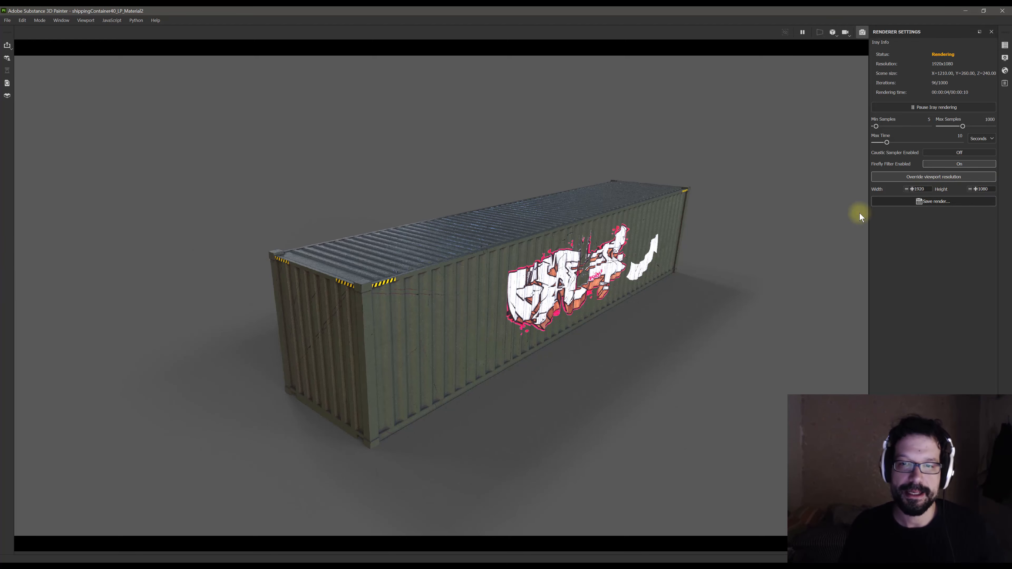
{"action": "left_click_drag", "start_coordinate": [636, 302], "coordinate": [657, 289], "text": "alt"}
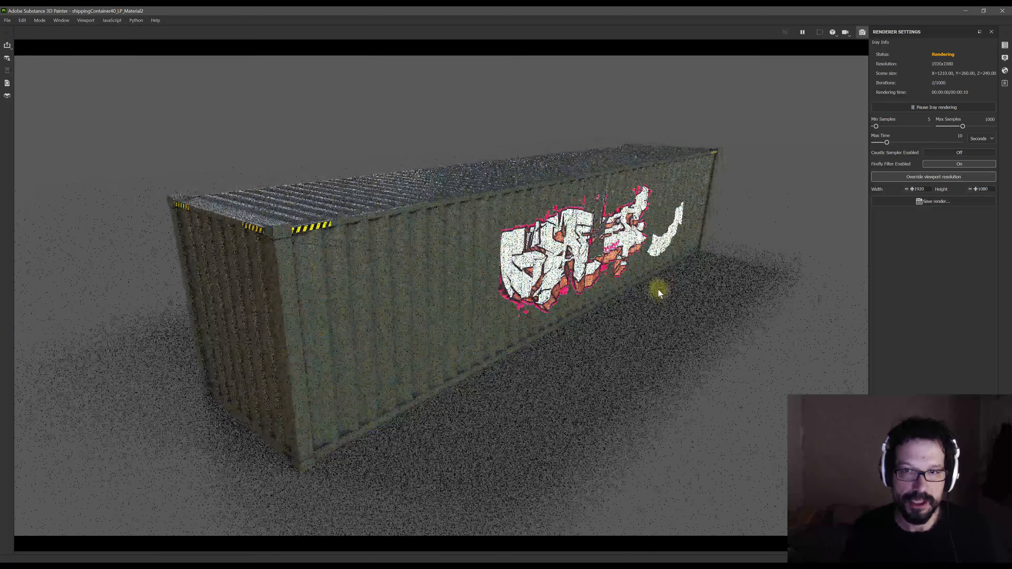
Open the export dialog for the Iray render and cancel it without saving.
{"action": "left_click", "coordinate": [936, 201]}
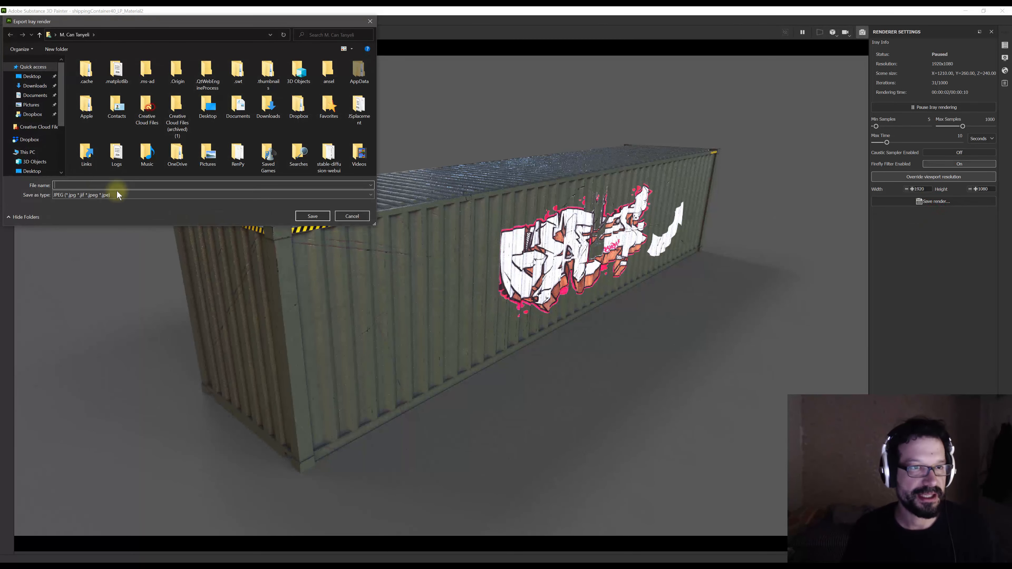
{"action": "left_click", "coordinate": [370, 21]}
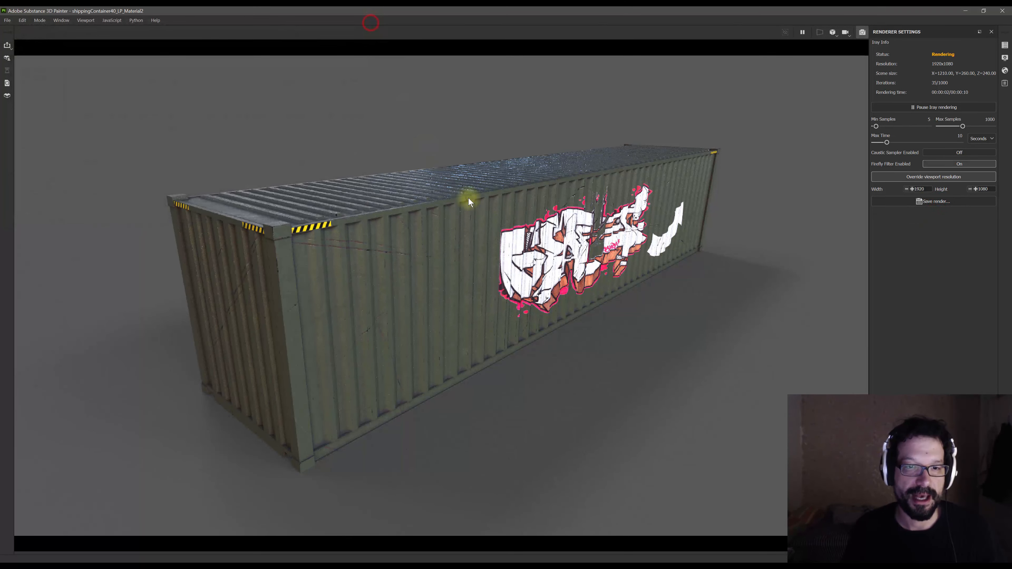
Examine the Iray render of the container from the long graffiti side and from the door-end corner.
{"action": "left_click_drag", "start_coordinate": [577, 205], "coordinate": [493, 241], "text": "alt"}
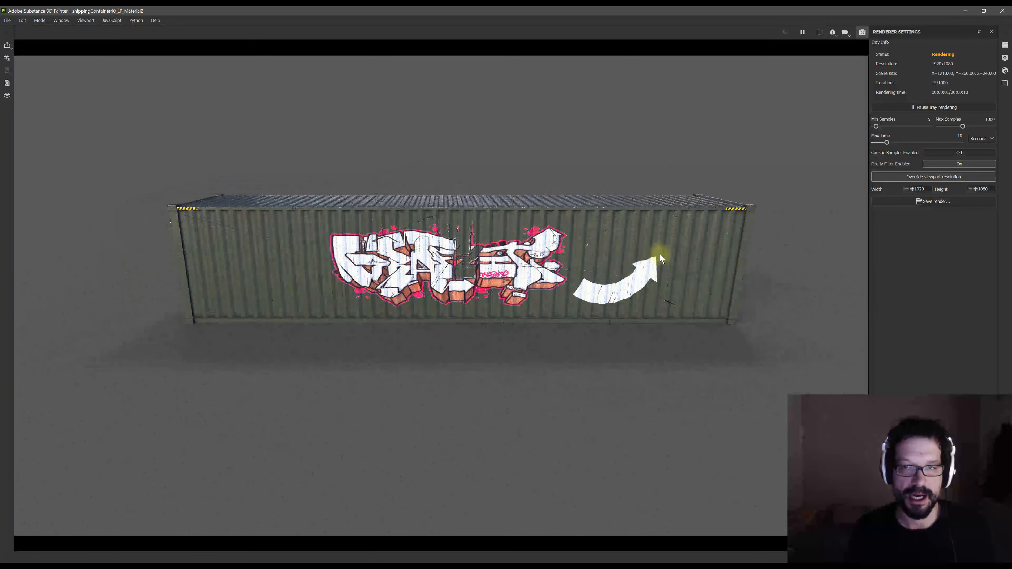
{"action": "left_click_drag", "start_coordinate": [660, 258], "coordinate": [570, 227], "text": "alt"}
{"action": "scroll", "coordinate": [493, 250], "scroll_direction": "up", "scroll_amount": 3}
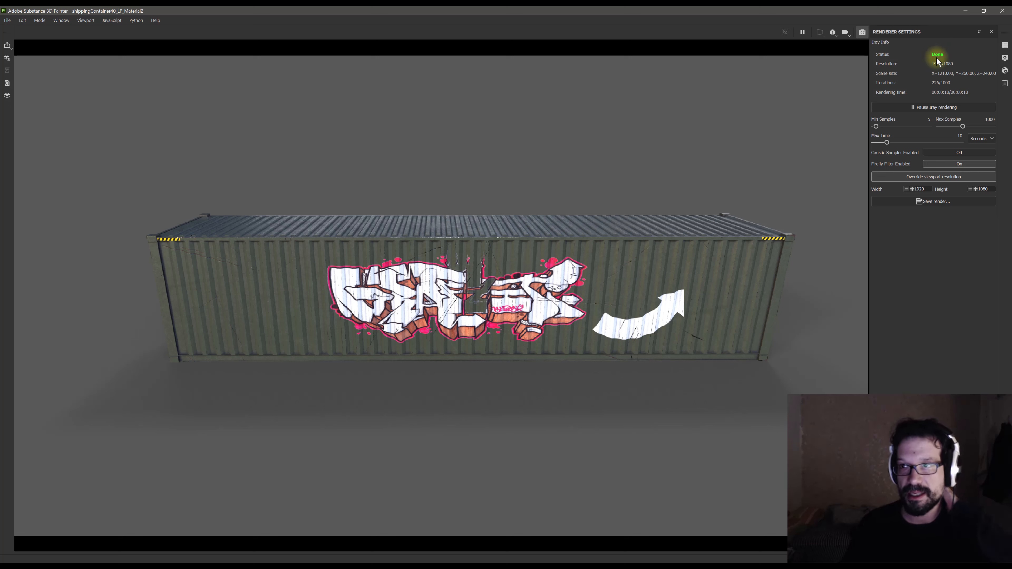
{"action": "middle_click_drag", "start_coordinate": [653, 236], "coordinate": [594, 286], "text": "alt"}
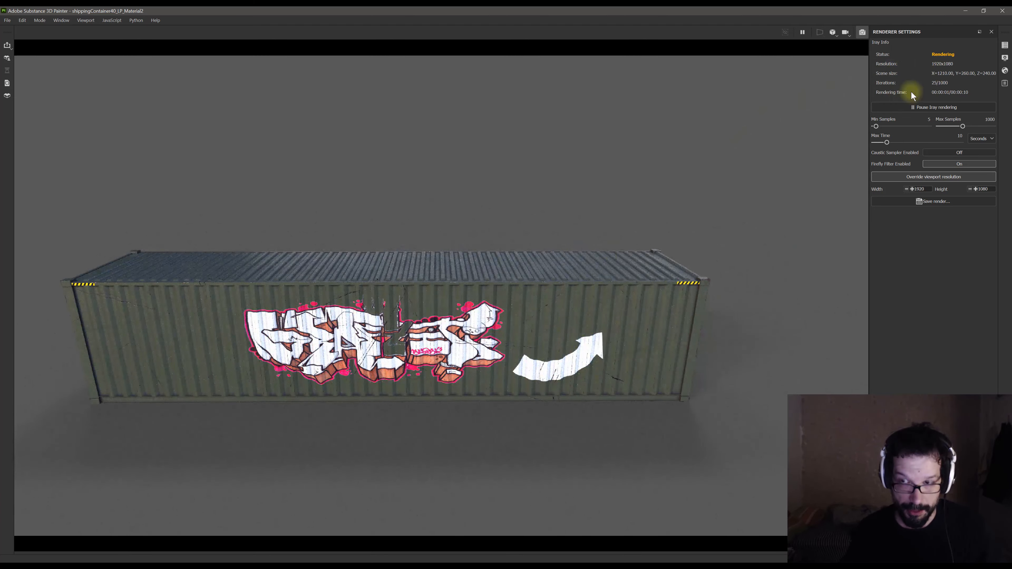
{"action": "middle_click_drag", "start_coordinate": [663, 255], "coordinate": [595, 282], "text": "alt"}
{"action": "left_click_drag", "start_coordinate": [476, 280], "coordinate": [554, 286], "text": "alt"}
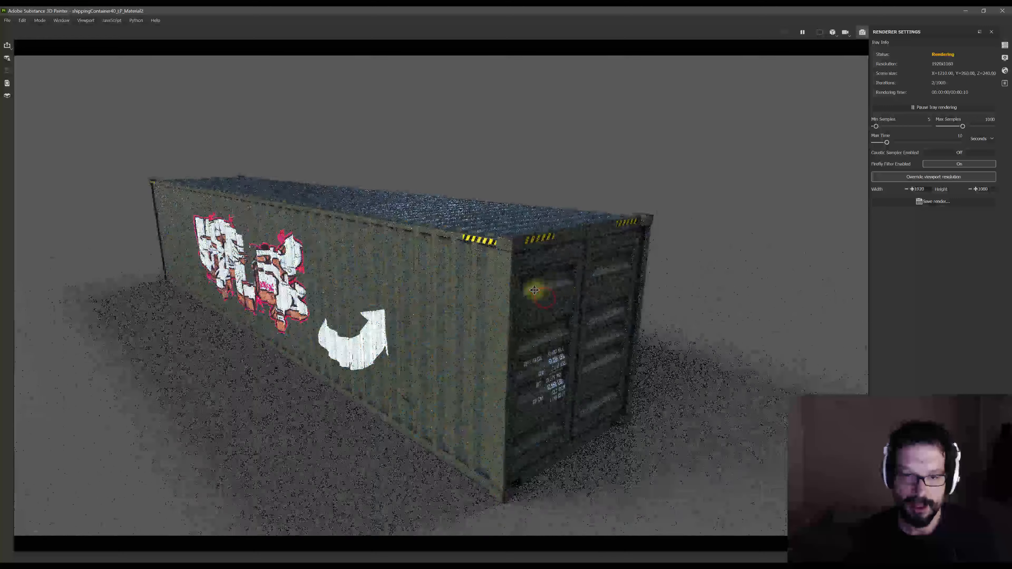